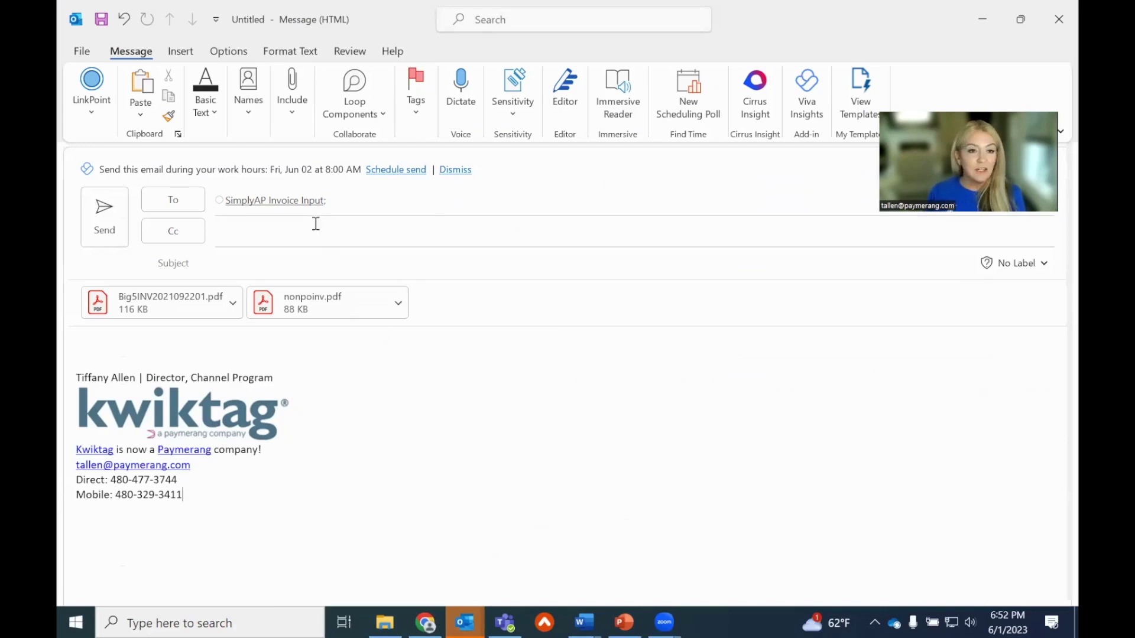
Step: Send the email with both invoice PDFs to SimplyAP Invoice Input, accepting the missing subject
{"action": "mouse_move", "coordinate": [282, 204]}
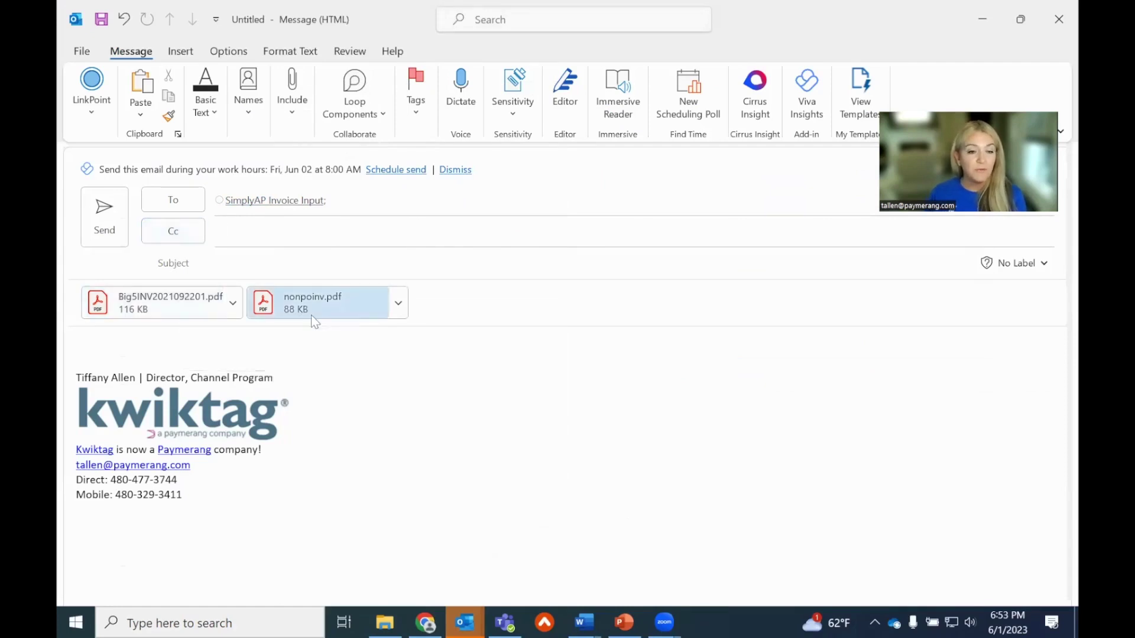
{"action": "left_click", "coordinate": [104, 212]}
{"action": "left_click", "coordinate": [596, 335]}
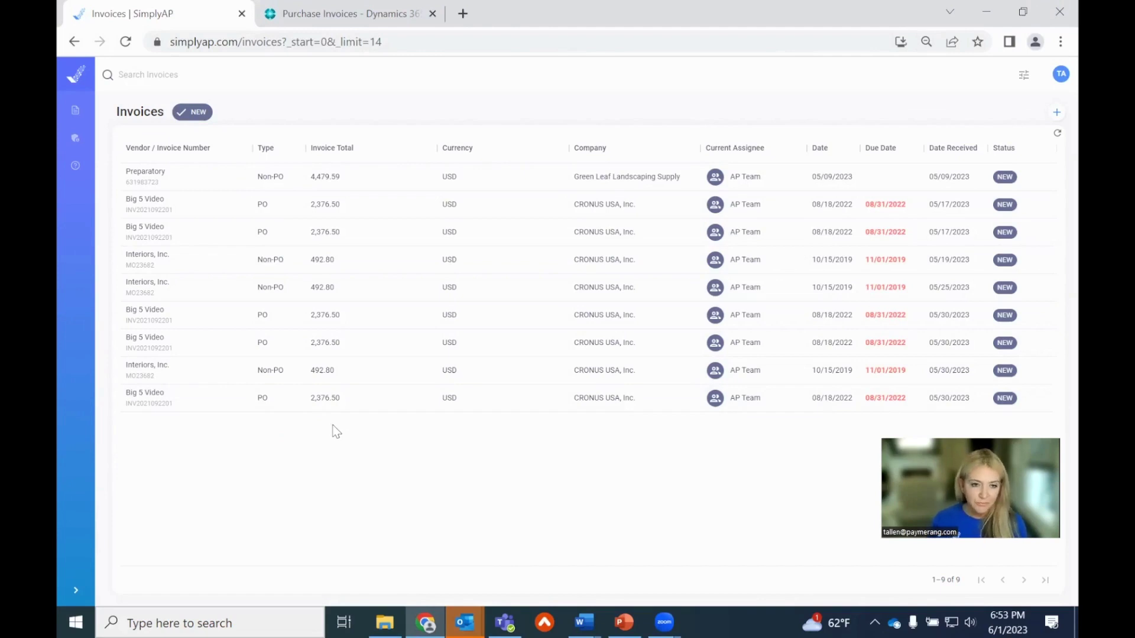
Step: Search the invoice list for 'big 5' and select the Big 5 Video suggestion
{"action": "left_click", "coordinate": [203, 80]}
{"action": "type", "text": "big 5"}
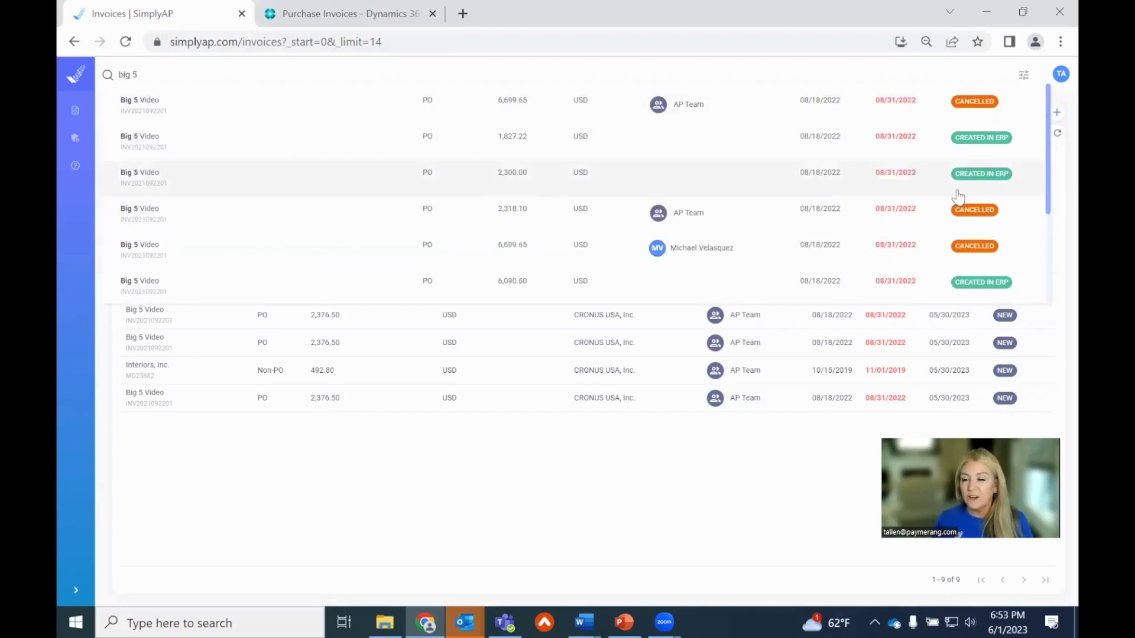
{"action": "left_click", "coordinate": [636, 458]}
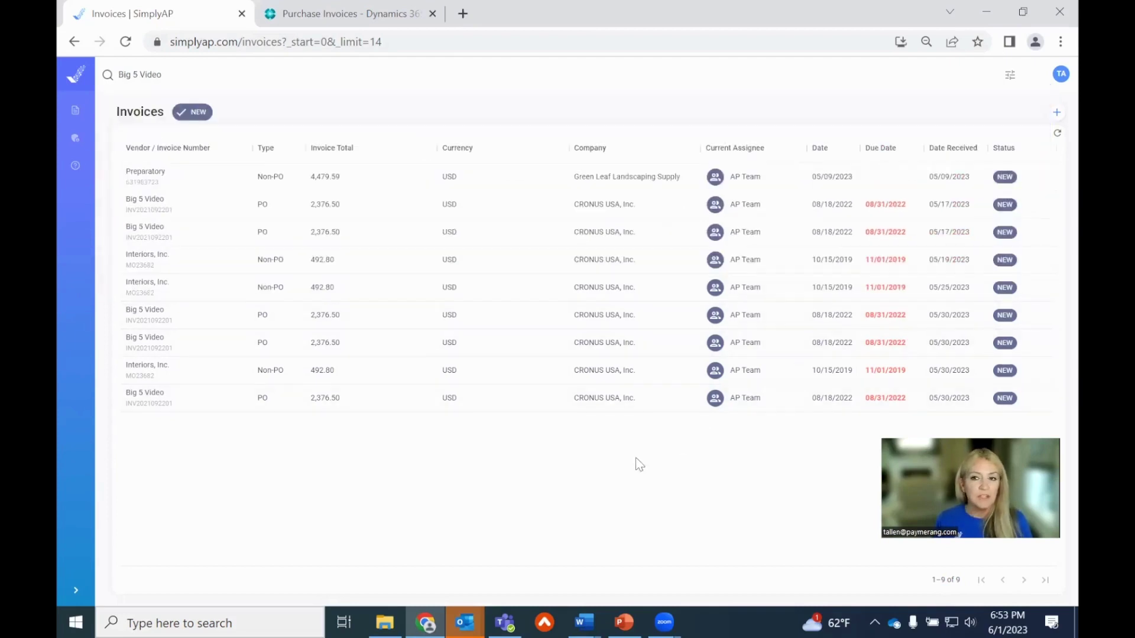
Step: Filter Advanced Search by company CRONUS USA, Inc. and vendor Big 5 Video, then reload the page
{"action": "left_click", "coordinate": [1009, 75]}
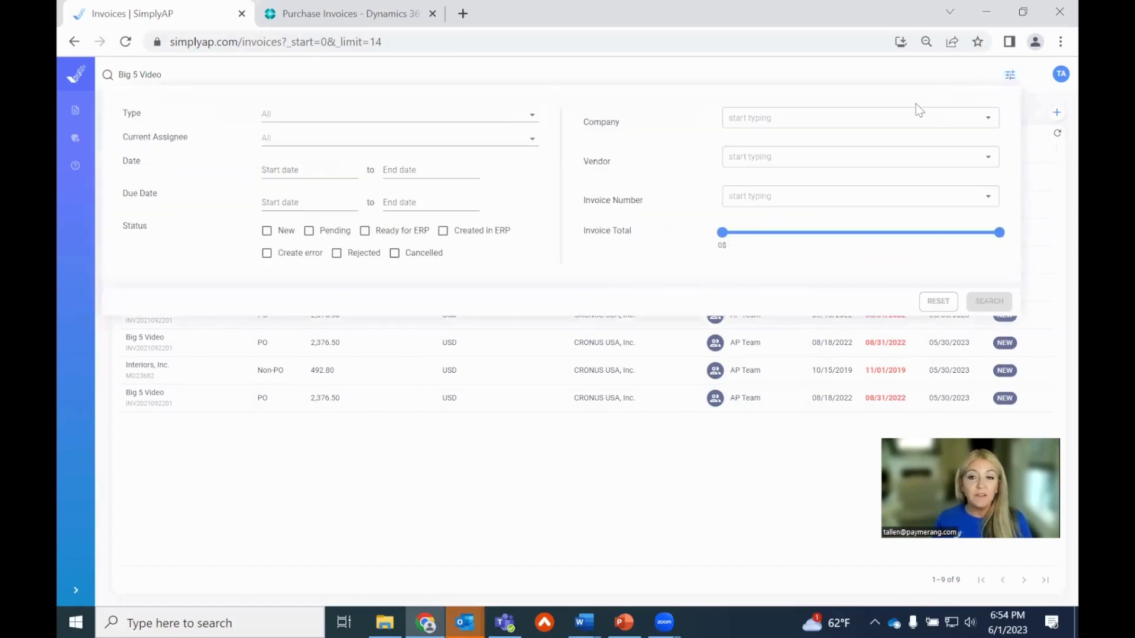
{"action": "left_click", "coordinate": [907, 118]}
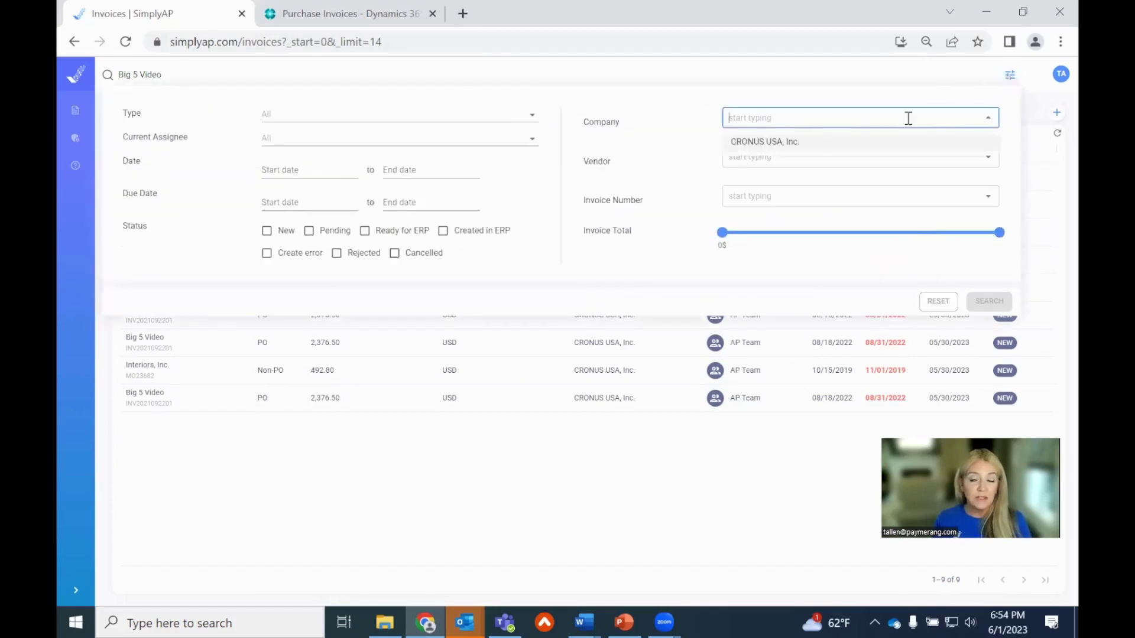
{"action": "left_click", "coordinate": [864, 144]}
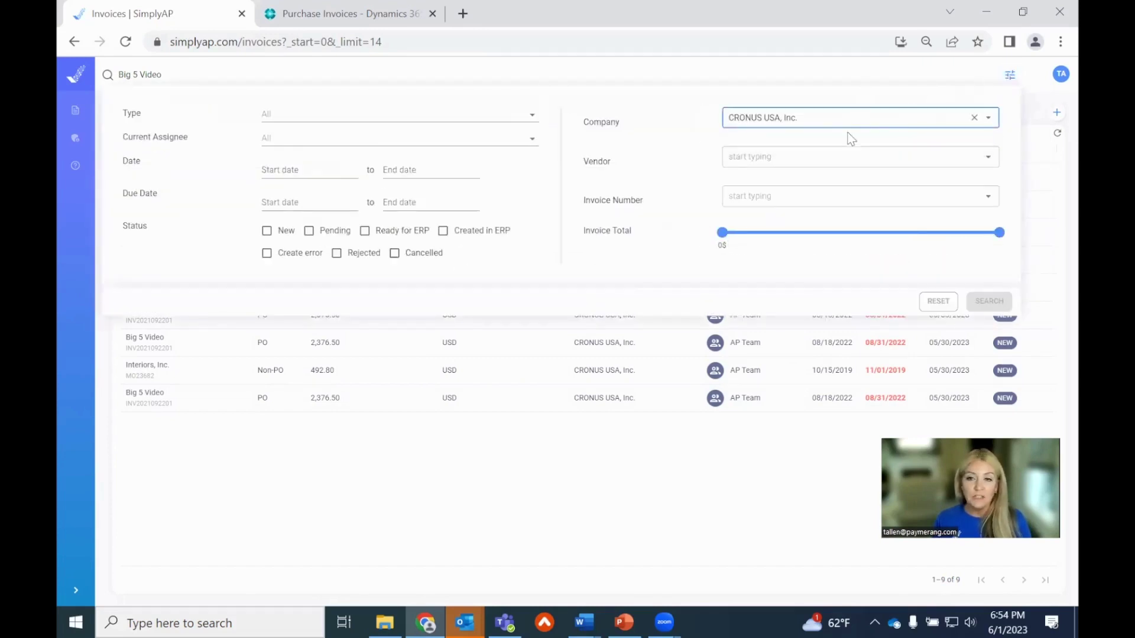
{"action": "left_click", "coordinate": [851, 154]}
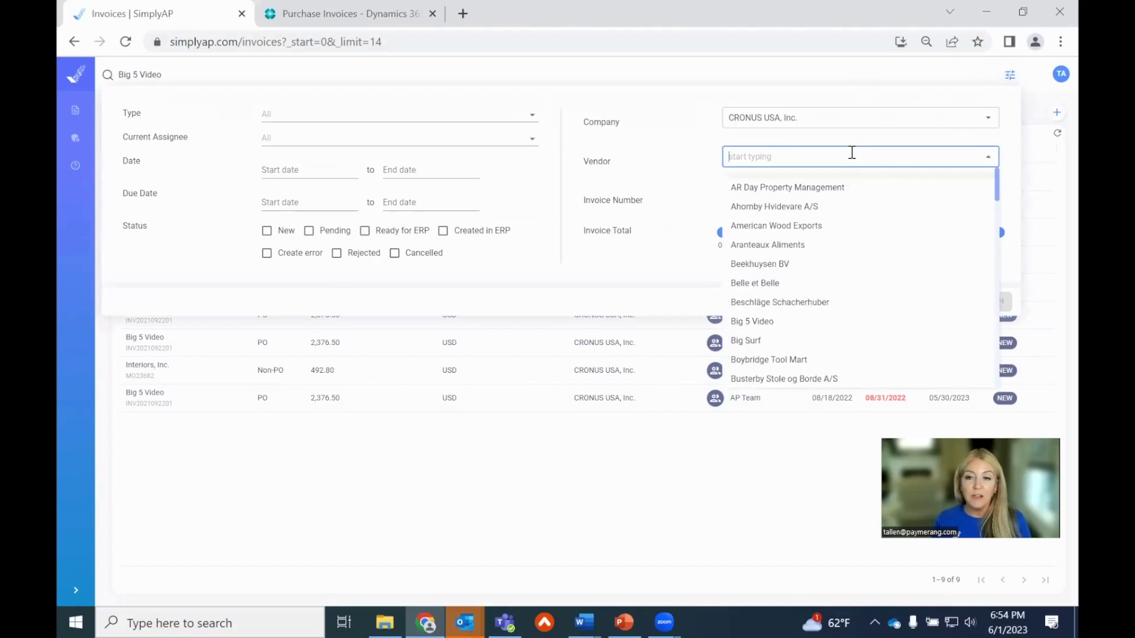
{"action": "left_click", "coordinate": [802, 321]}
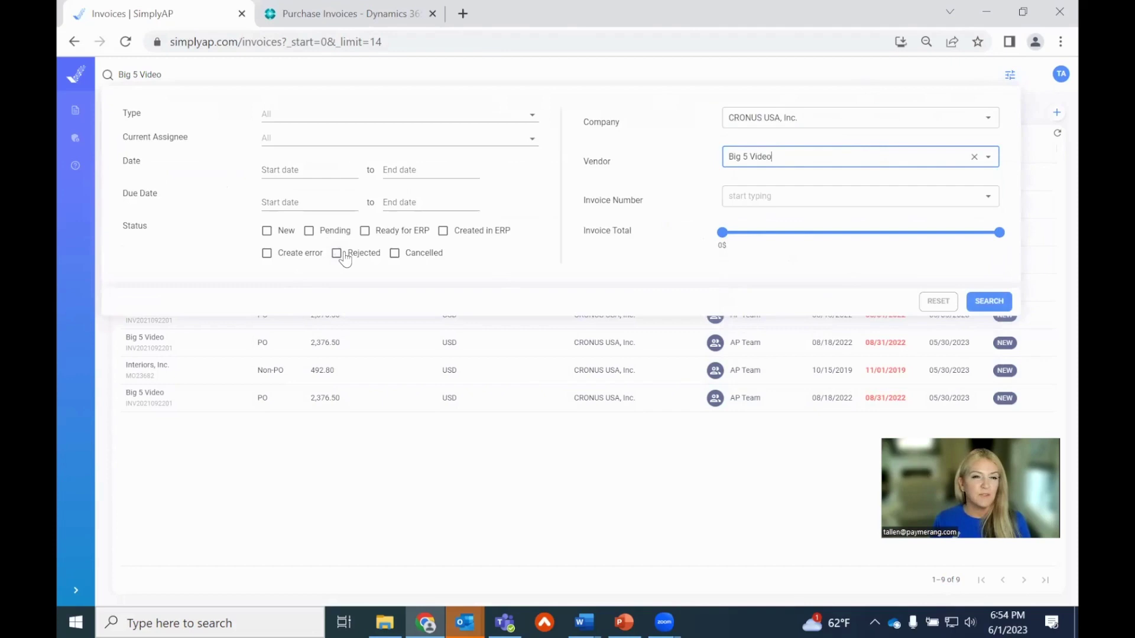
{"action": "left_click", "coordinate": [1012, 73]}
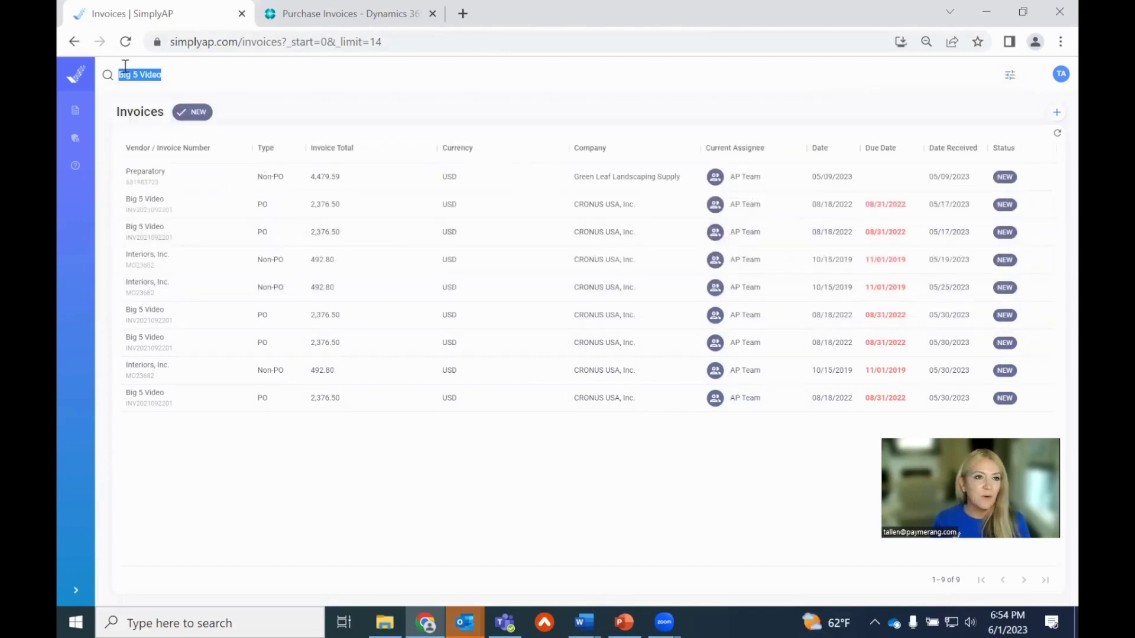
{"action": "left_click", "coordinate": [125, 42]}
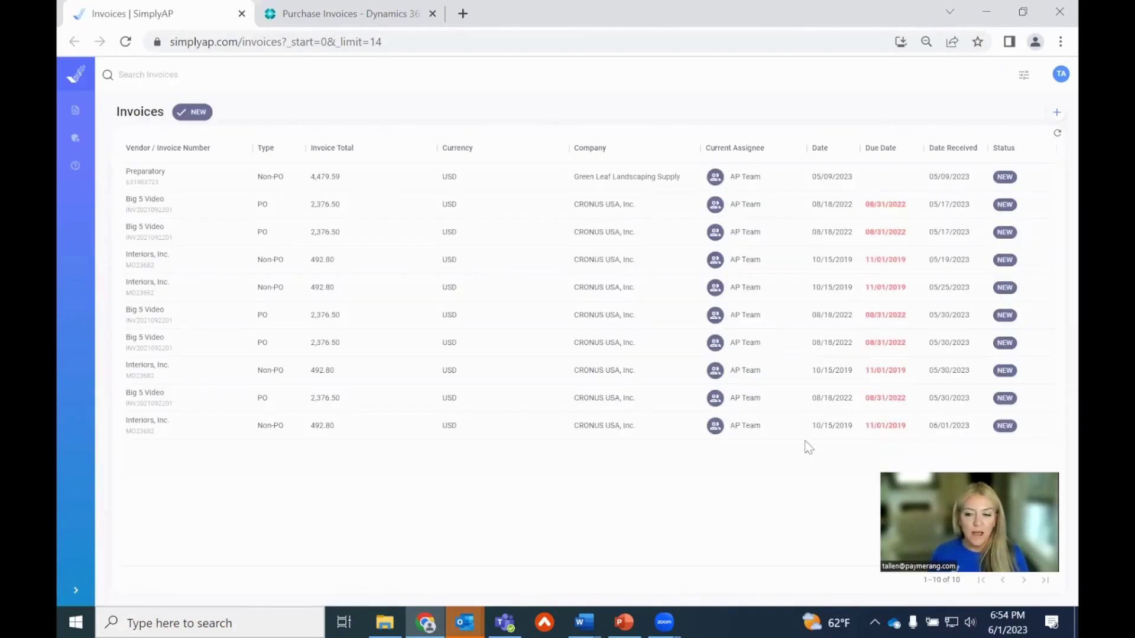
Step: Open the newest Interiors, Inc. invoice MO23682 and check its captured fields and 492.80 uncoded amount
{"action": "left_click", "coordinate": [208, 429]}
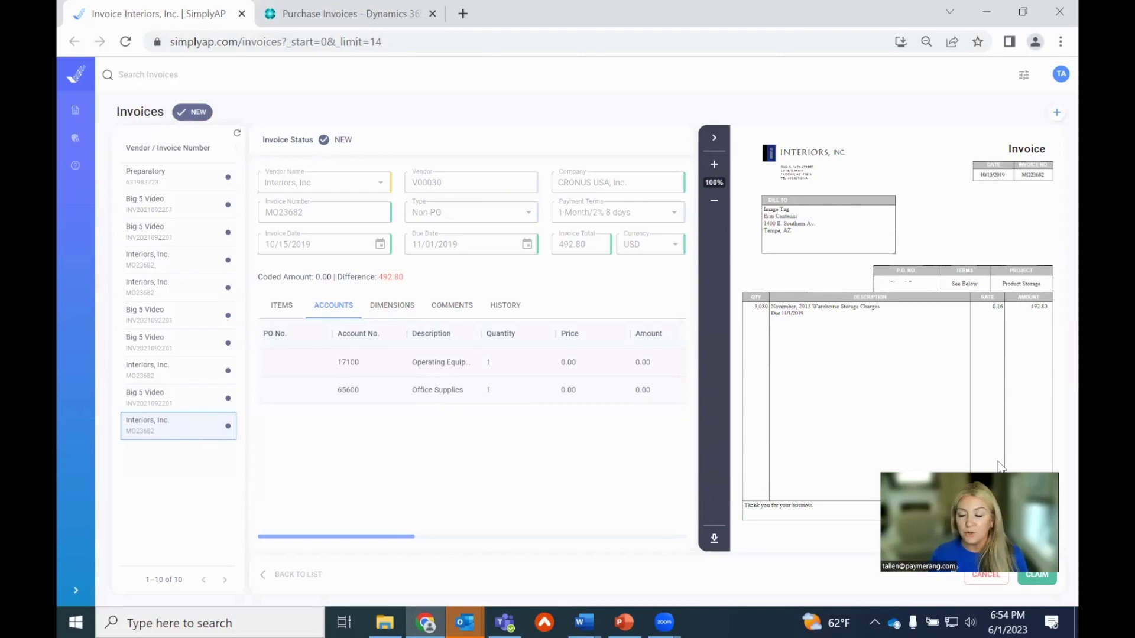
{"action": "left_click_drag", "start_coordinate": [997, 476], "coordinate": [992, 426]}
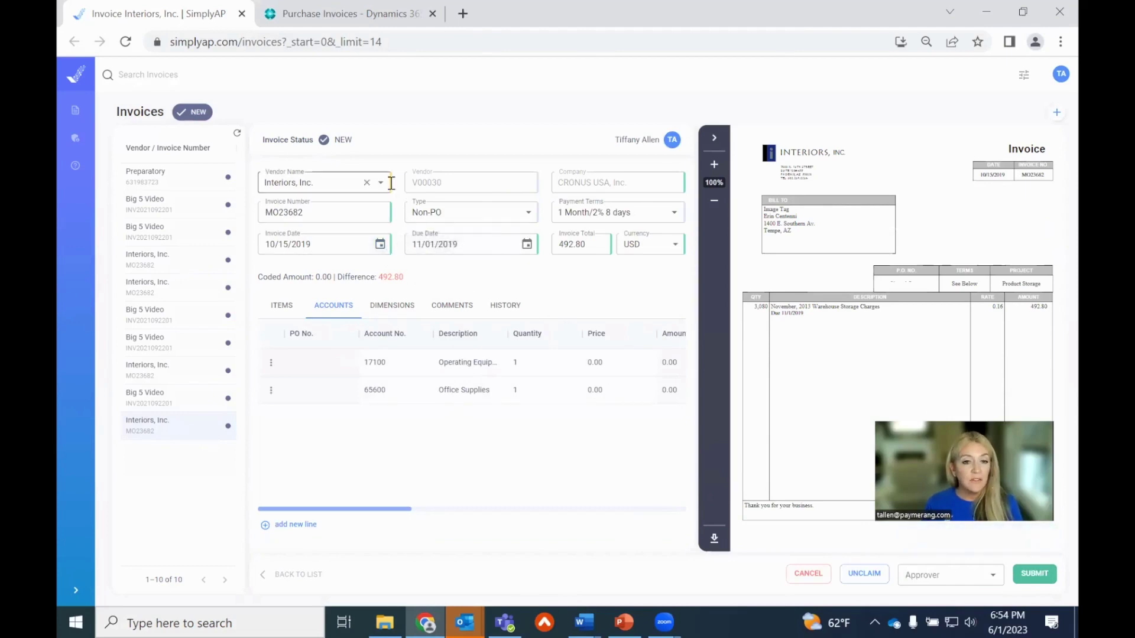
{"action": "mouse_move", "coordinate": [391, 182]}
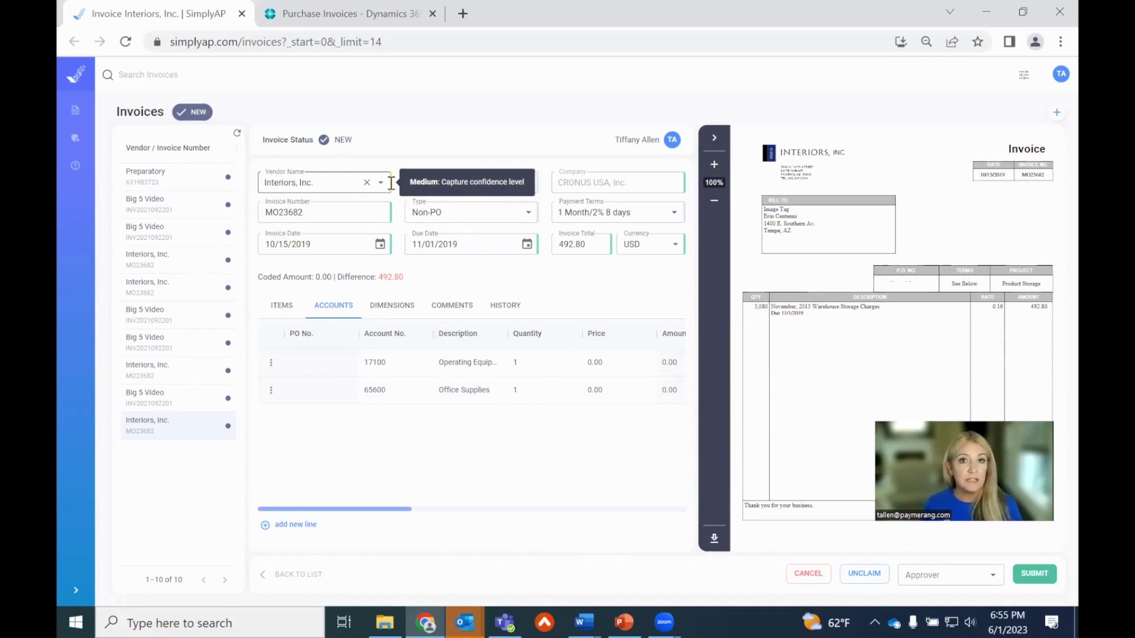
{"action": "mouse_move", "coordinate": [391, 214]}
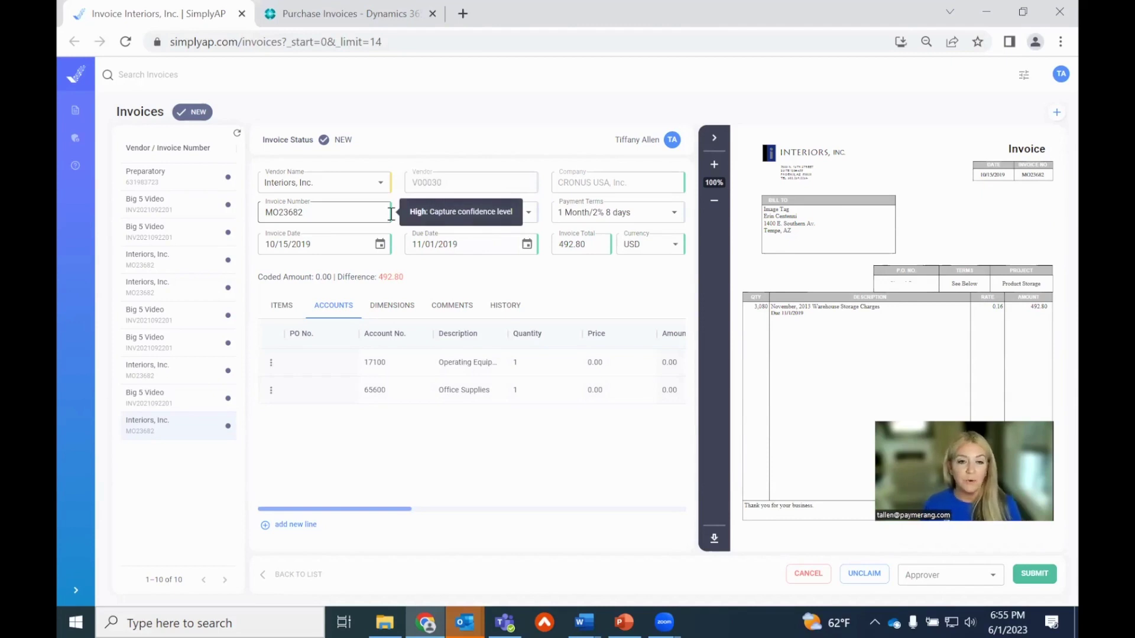
{"action": "mouse_move", "coordinate": [388, 258]}
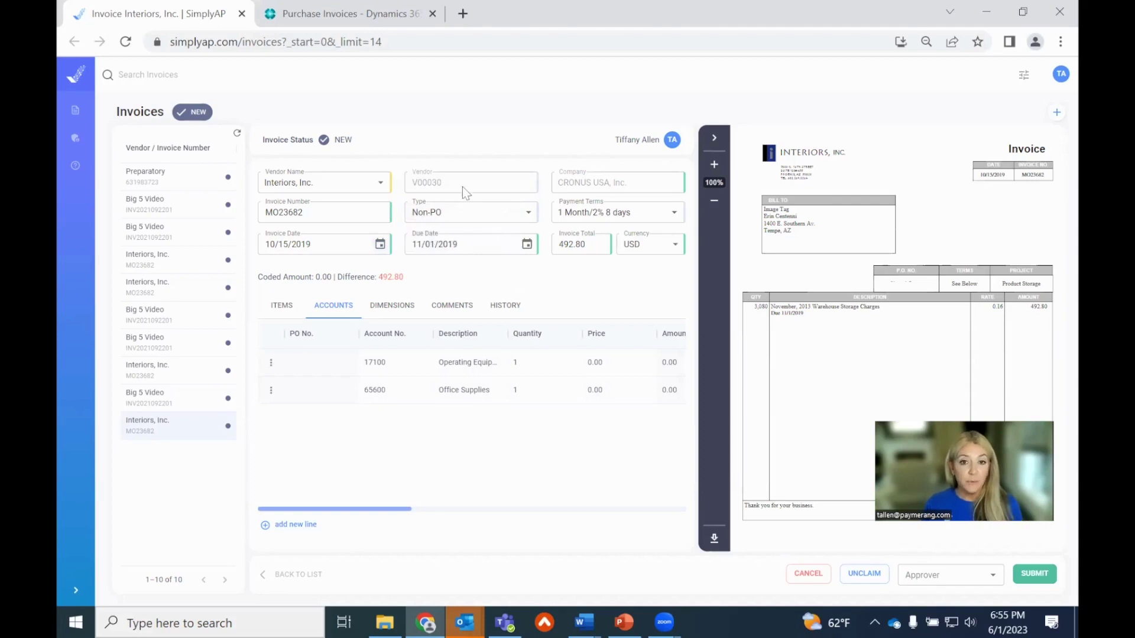
{"action": "key", "text": "ctrl+a"}
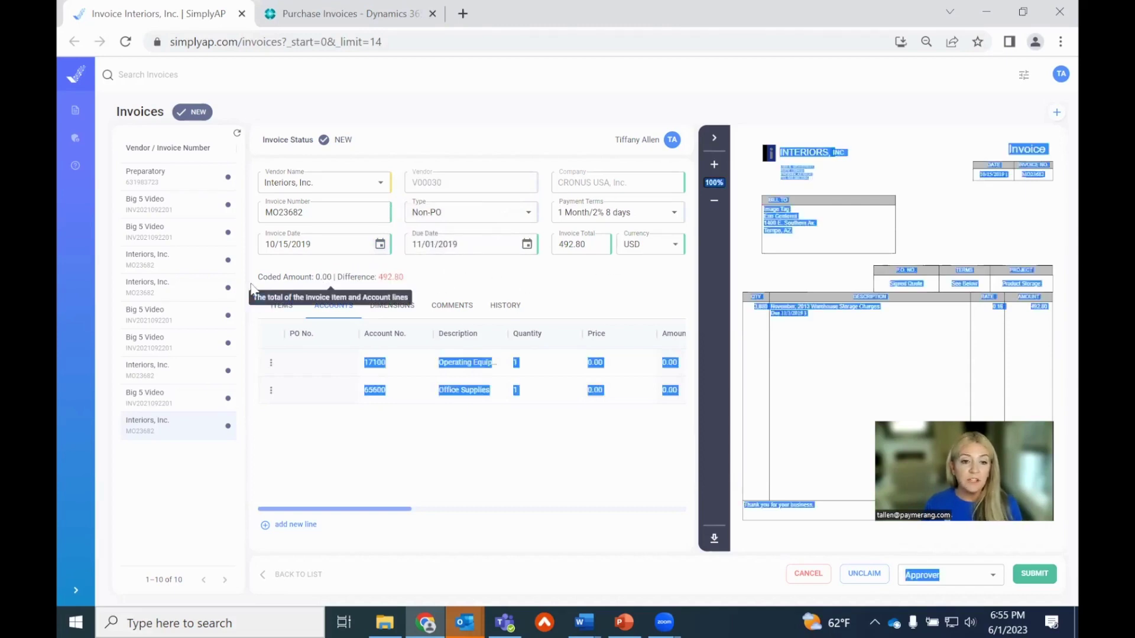
{"action": "triple_click", "coordinate": [251, 287]}
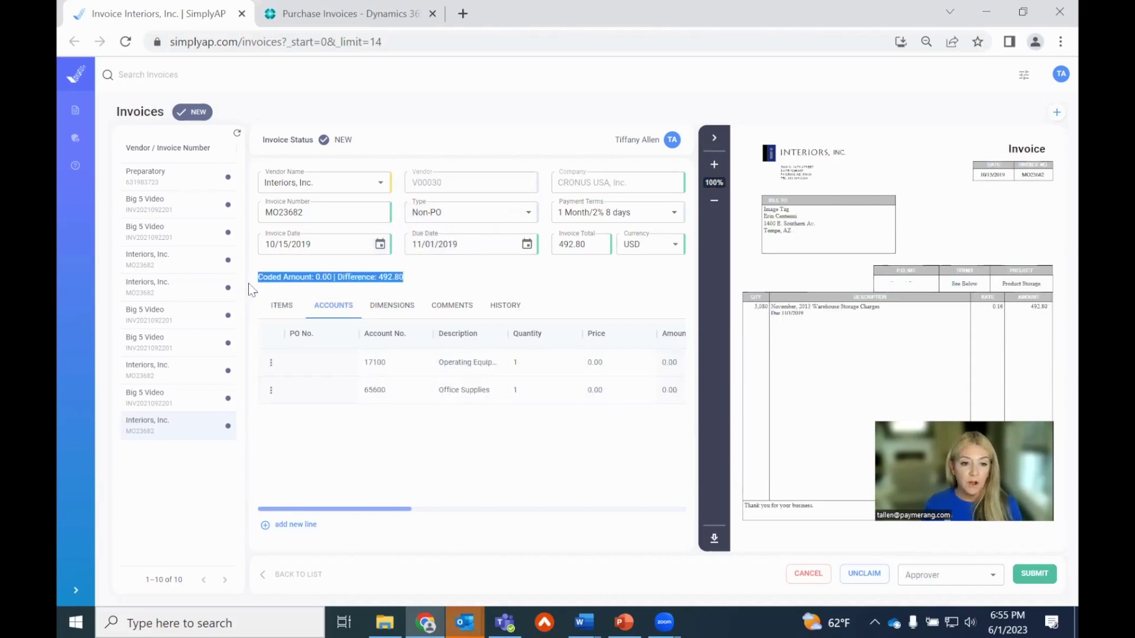
{"action": "left_click", "coordinate": [438, 282]}
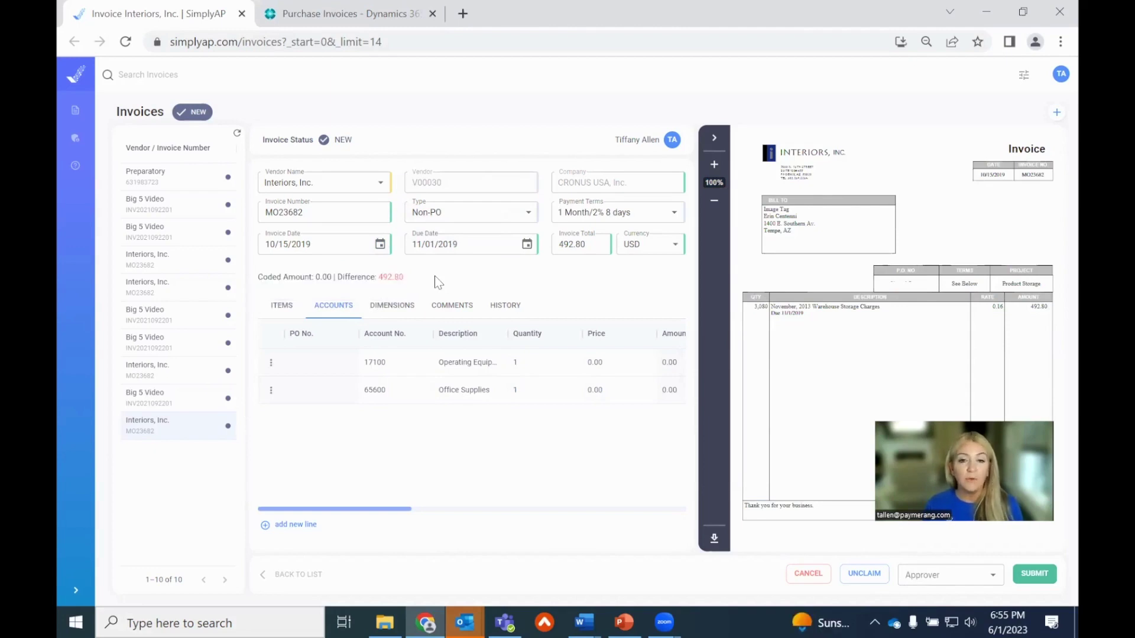
{"action": "mouse_move", "coordinate": [602, 243]}
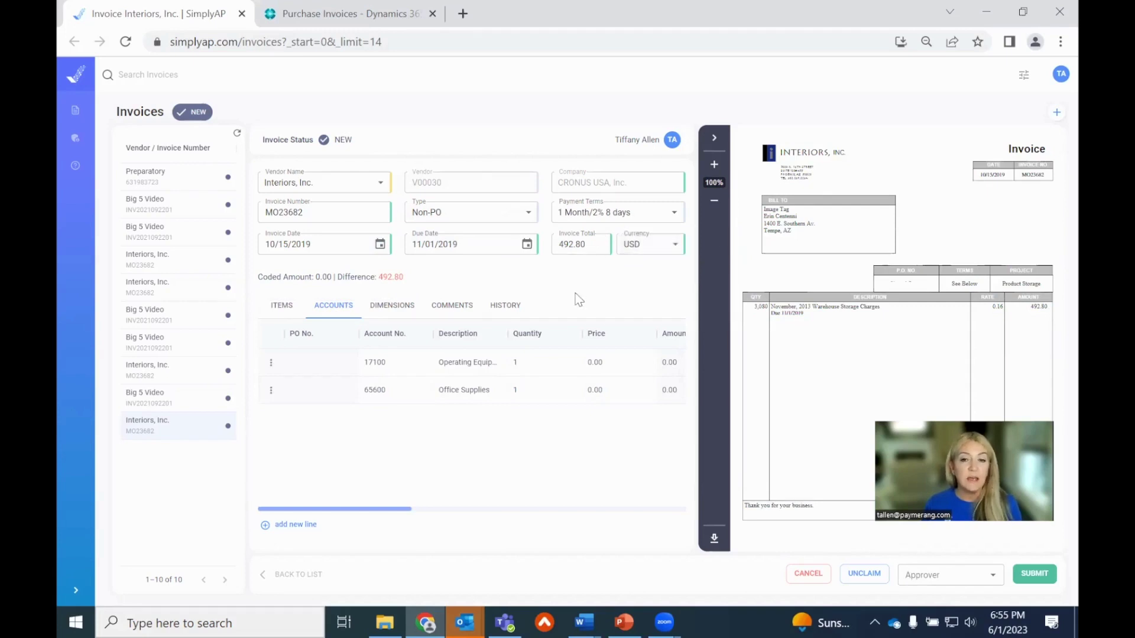
Step: Hide the invoice image and set the account 17100 line's price to 400.00
{"action": "left_click", "coordinate": [719, 311]}
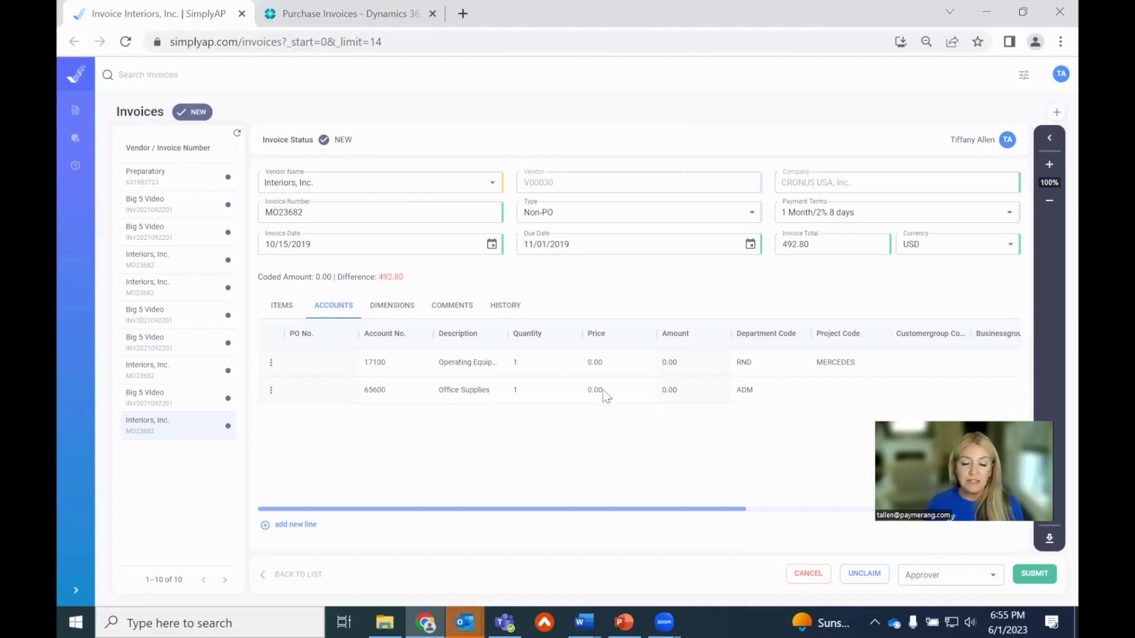
{"action": "left_click", "coordinate": [388, 365]}
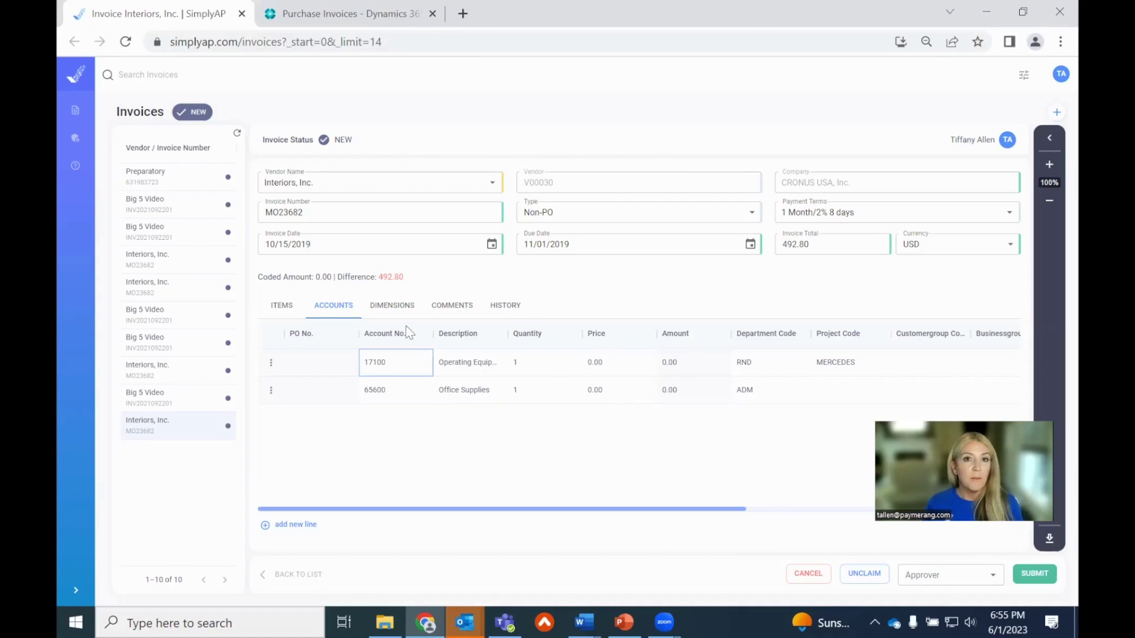
{"action": "left_click", "coordinate": [600, 364]}
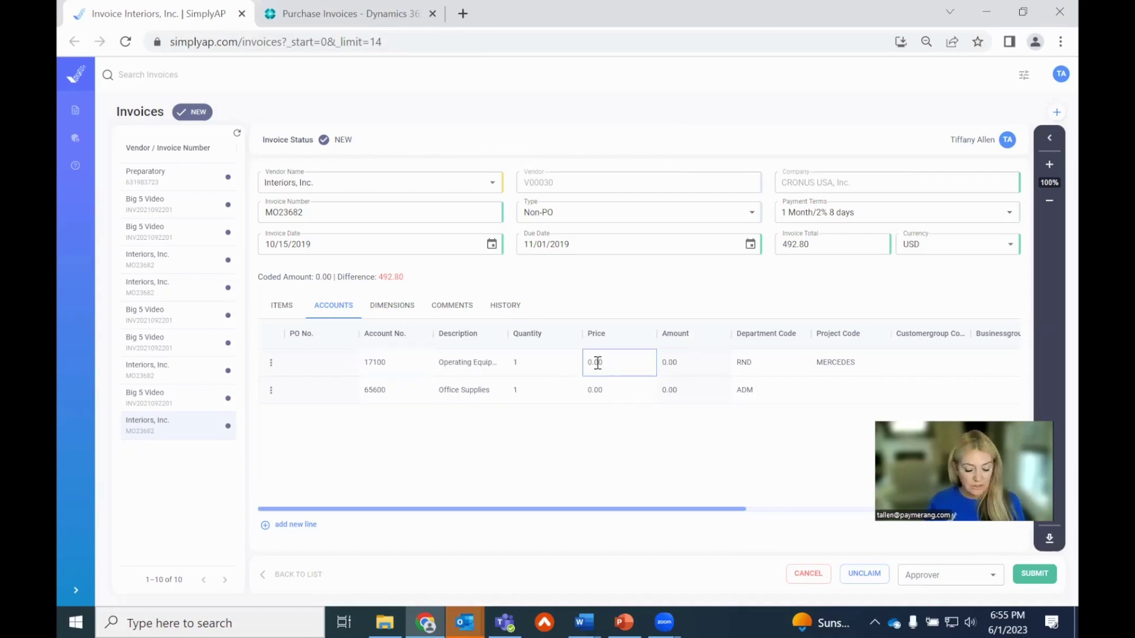
{"action": "type", "text": "4.00"}
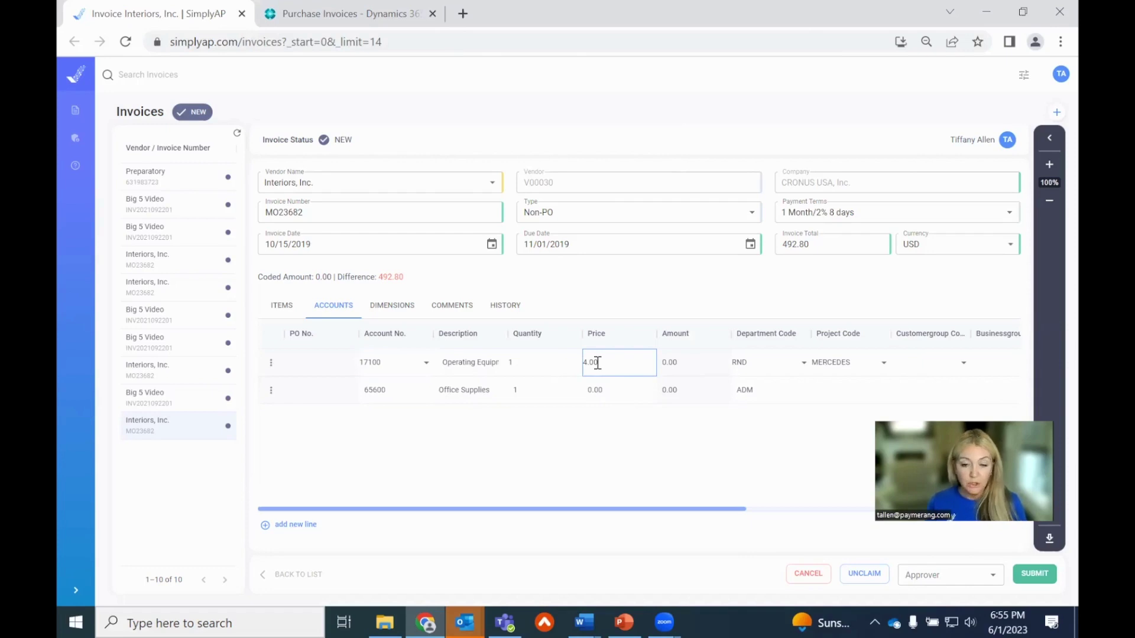
{"action": "left_click_drag", "start_coordinate": [599, 363], "coordinate": [573, 367]}
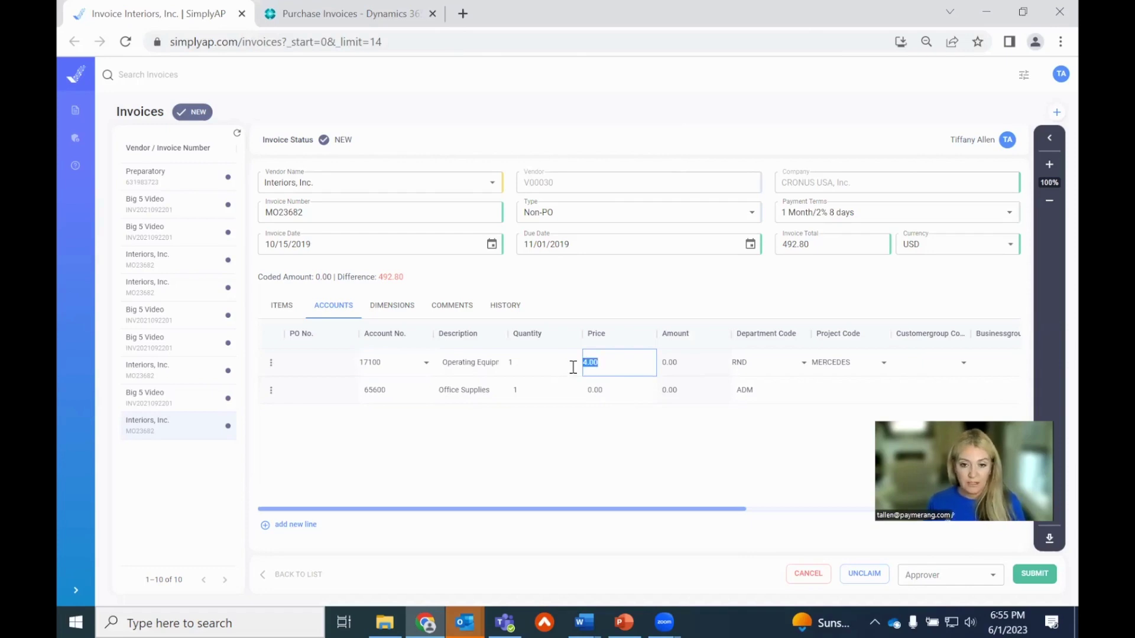
{"action": "key", "text": "Left"}
{"action": "key", "text": "Right"}
{"action": "type", "text": "00"}
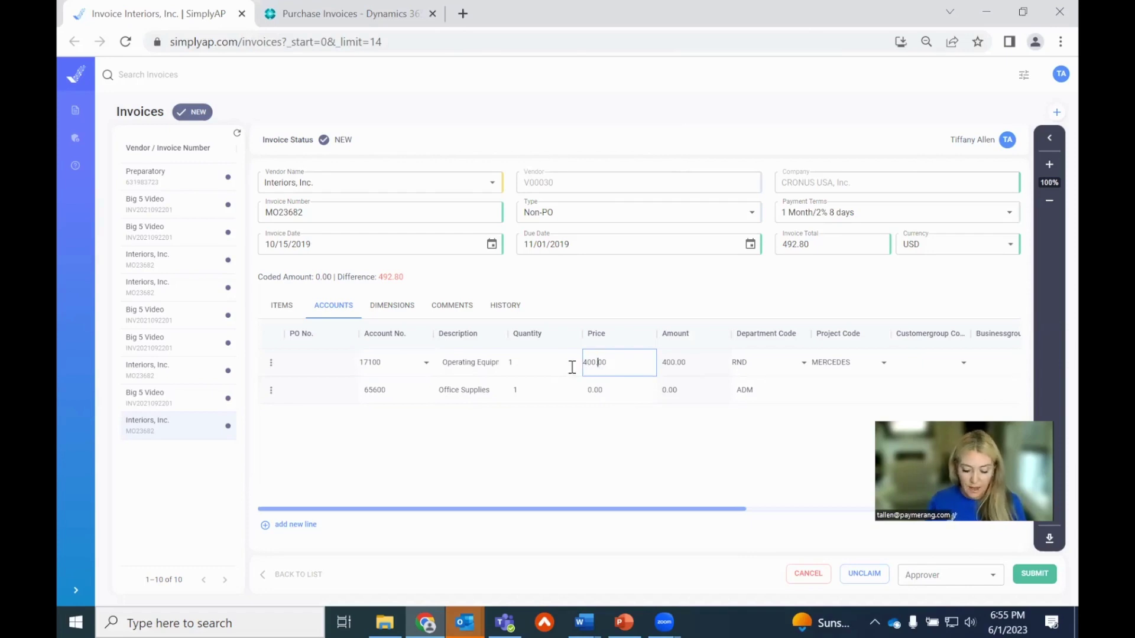
{"action": "left_click", "coordinate": [599, 389]}
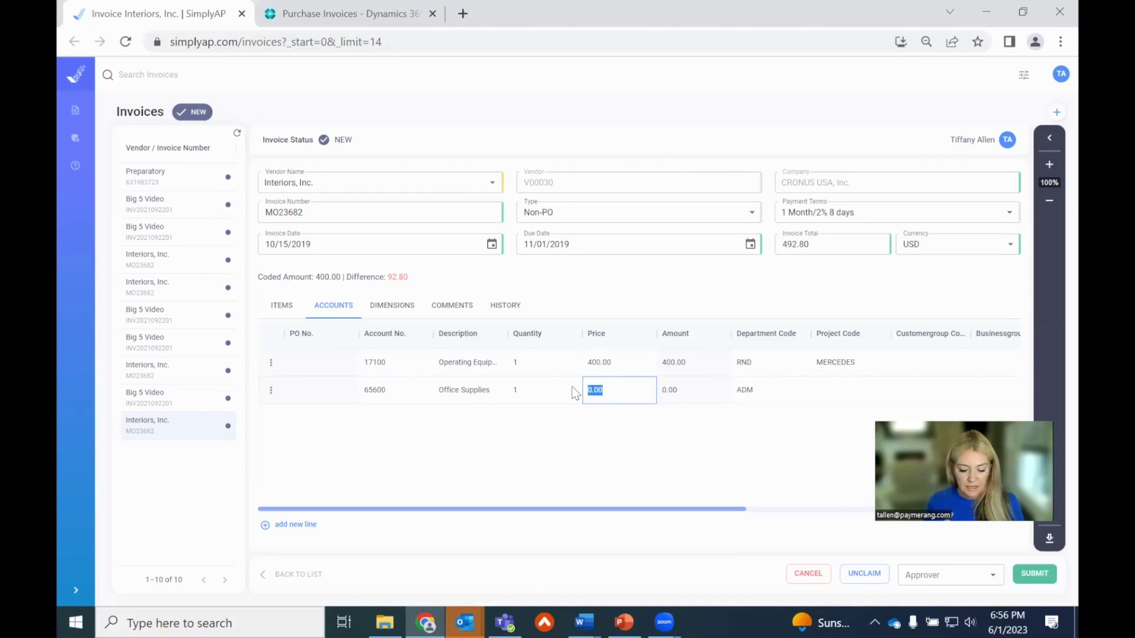
Step: Enter 92.80 as the second line's price, correcting the mistyped digits
{"action": "type", "text": "92"}
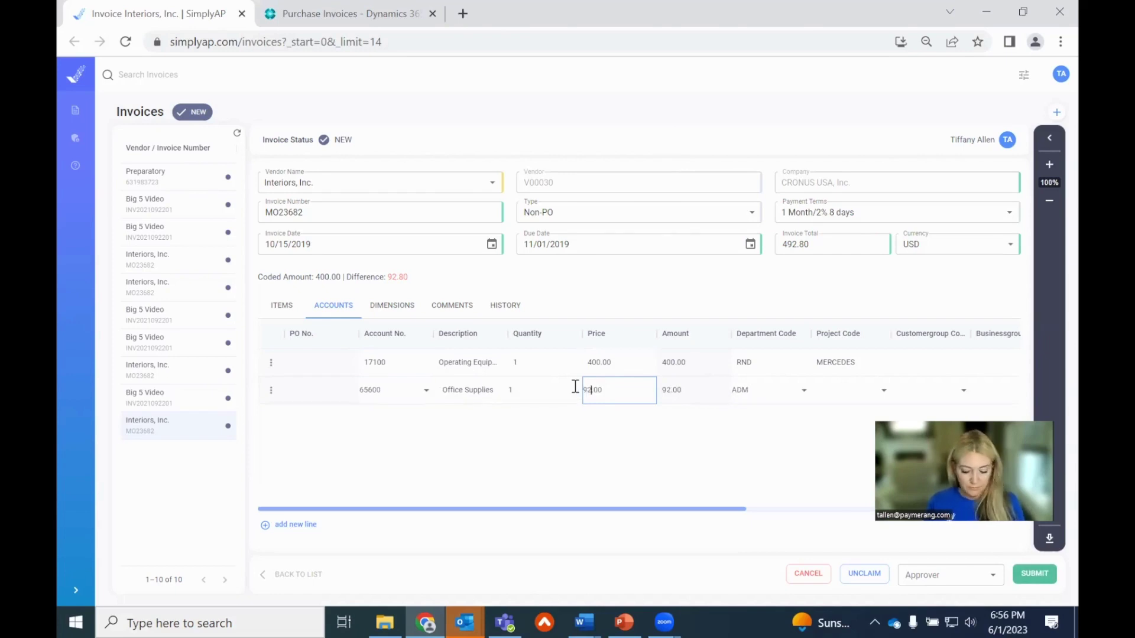
{"action": "type", "text": ",80"}
{"action": "type", "text": "000"}
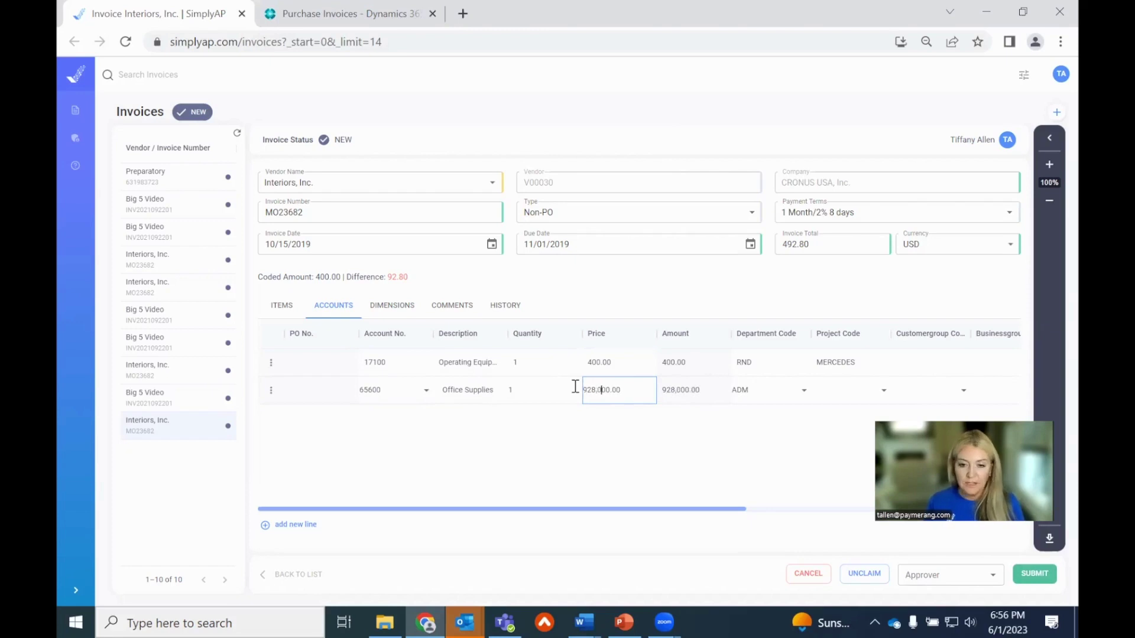
{"action": "key", "text": "BackSpace"}
{"action": "type", "text": "0"}
{"action": "key", "text": "BackSpace"}
{"action": "key", "text": "BackSpace"}
{"action": "key", "text": "BackSpace"}
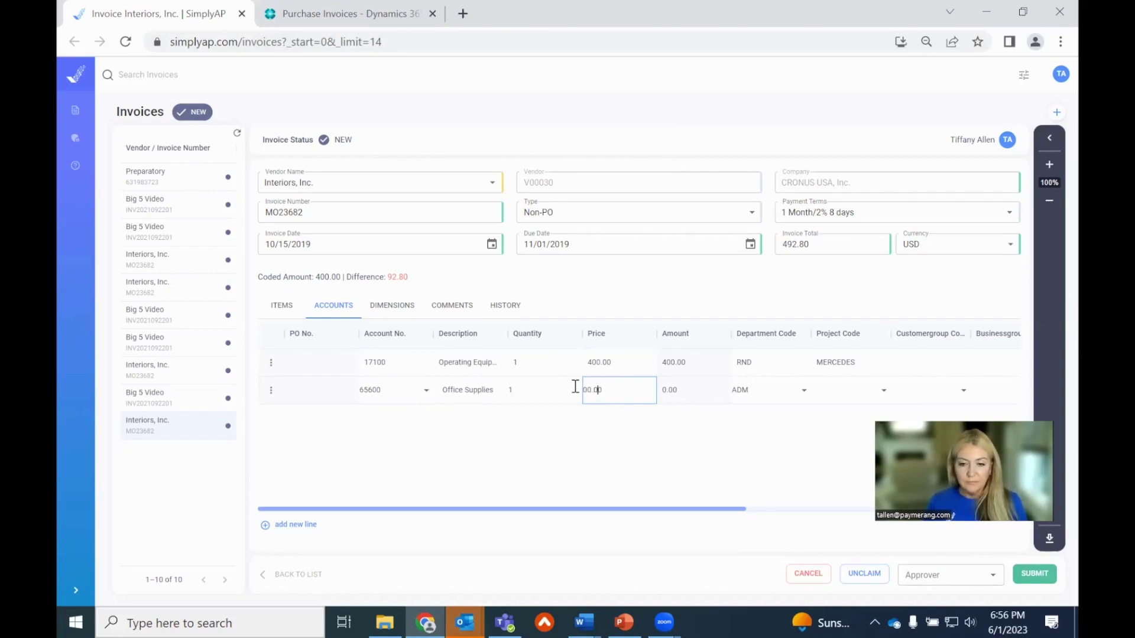
{"action": "key", "text": "BackSpace"}
{"action": "type", "text": "92.80"}
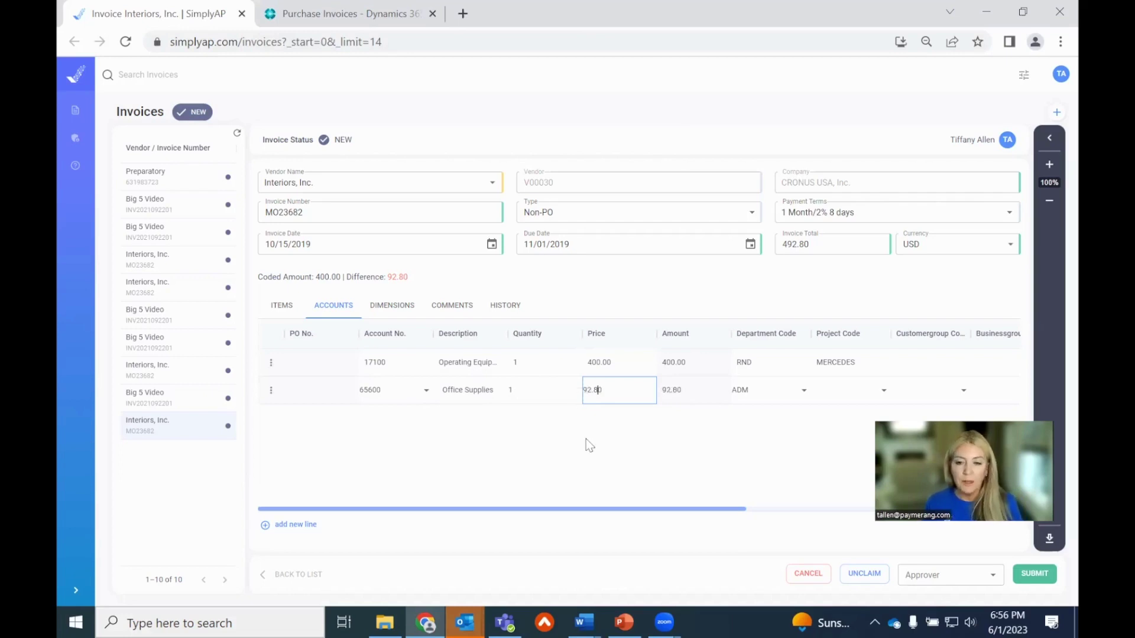
Step: Commit the 92.80 line price, show the scanned invoice, and assign the filtered user as approver
{"action": "left_click", "coordinate": [586, 439]}
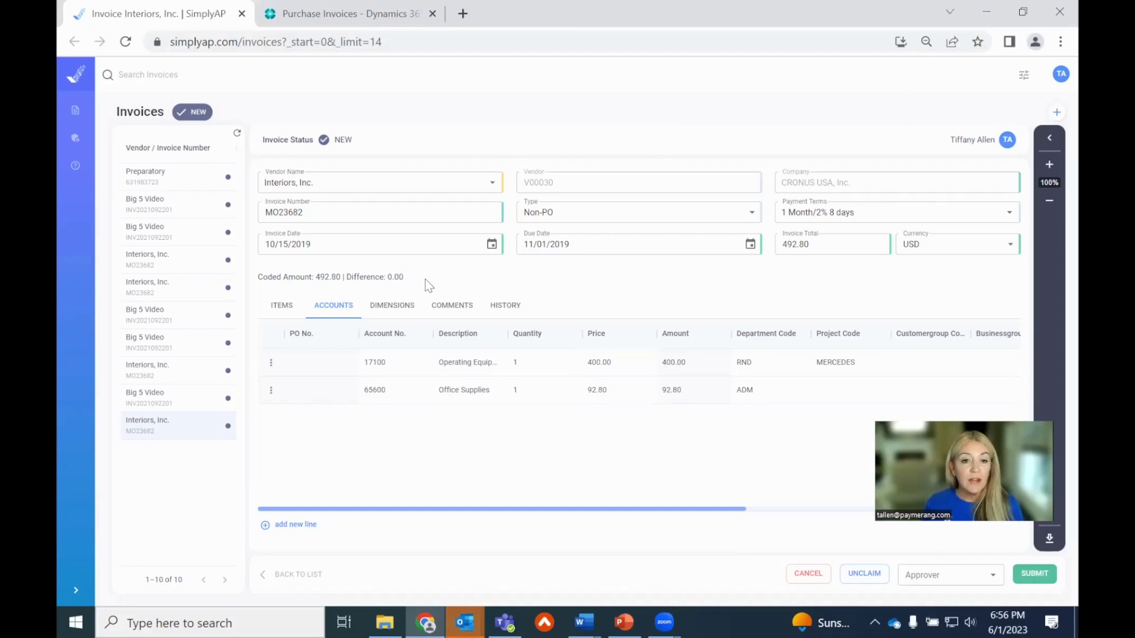
{"action": "left_click_drag", "start_coordinate": [424, 279], "coordinate": [267, 280]}
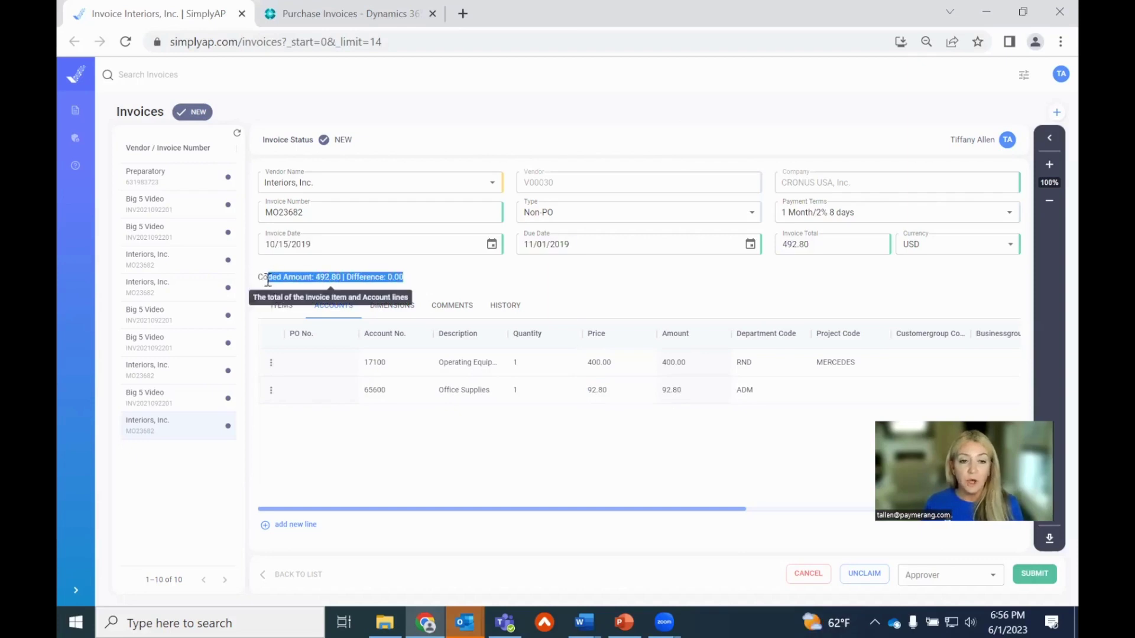
{"action": "left_click", "coordinate": [527, 282]}
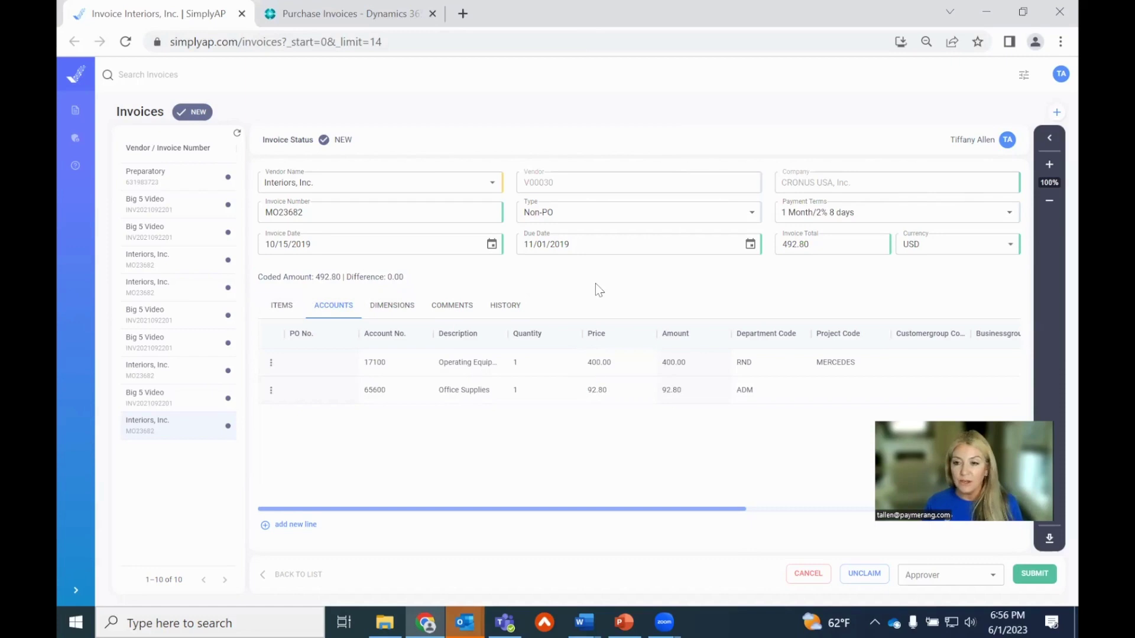
{"action": "left_click", "coordinate": [1046, 278]}
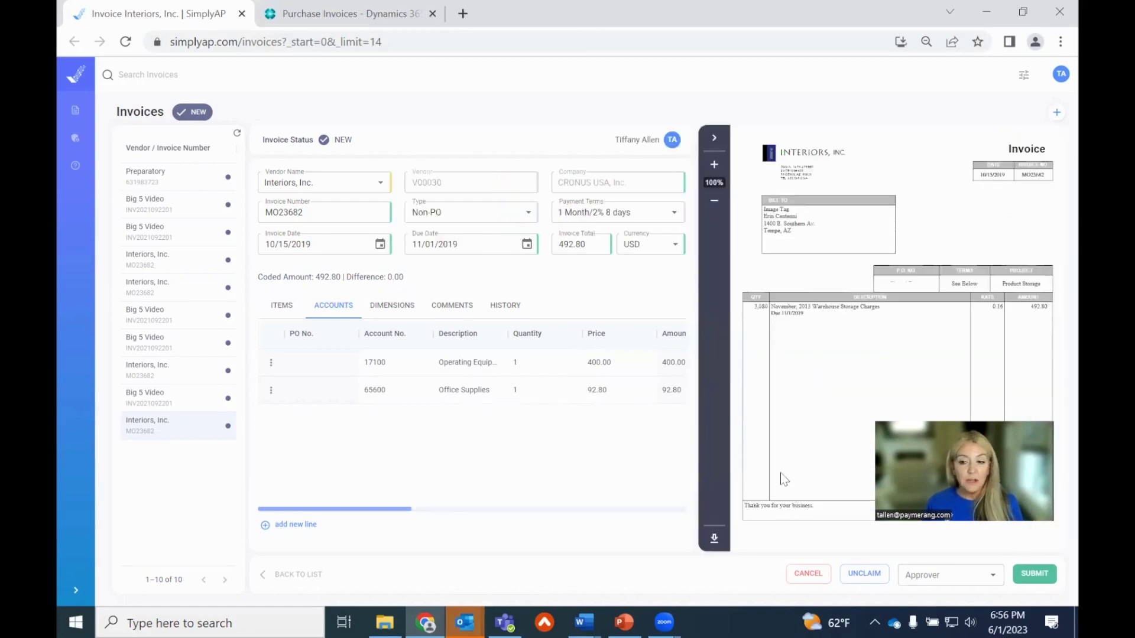
{"action": "left_click", "coordinate": [947, 574]}
{"action": "type", "text": "tiffa"}
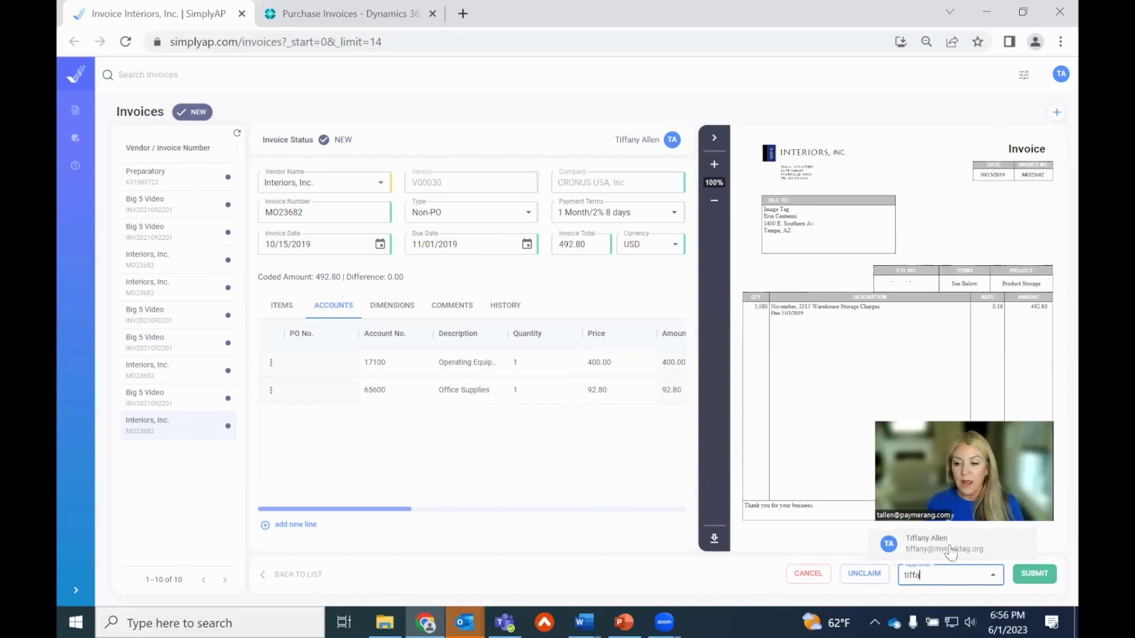
{"action": "left_click", "coordinate": [949, 551]}
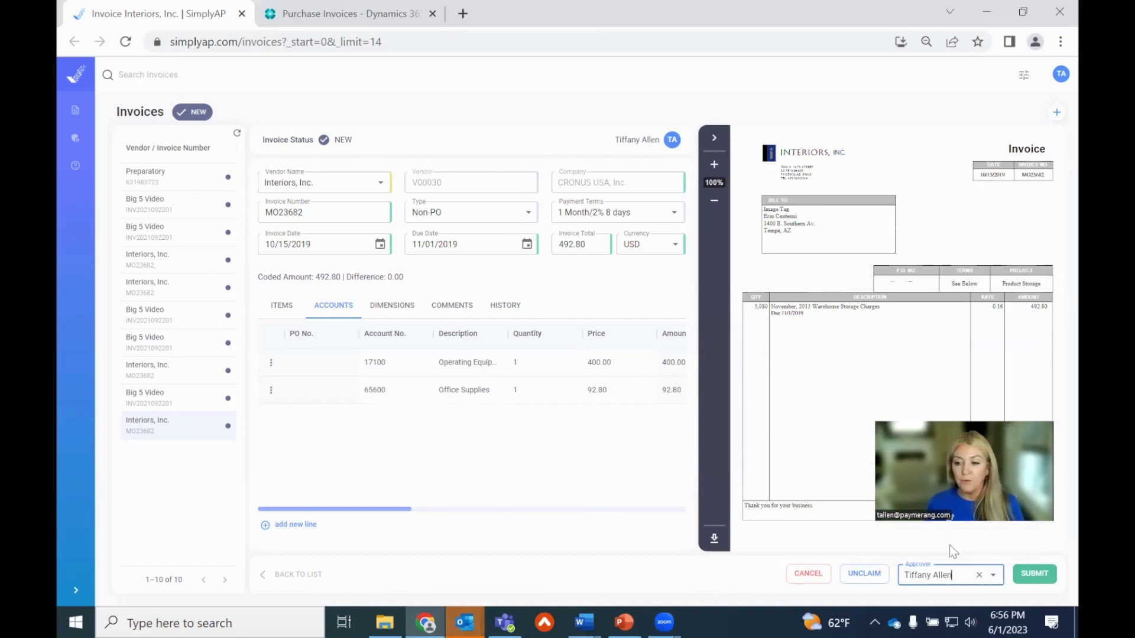
Step: Post the comment 'please review as i am at aspire' and submit the invoice for approval
{"action": "left_click", "coordinate": [452, 305]}
{"action": "left_click", "coordinate": [538, 526]}
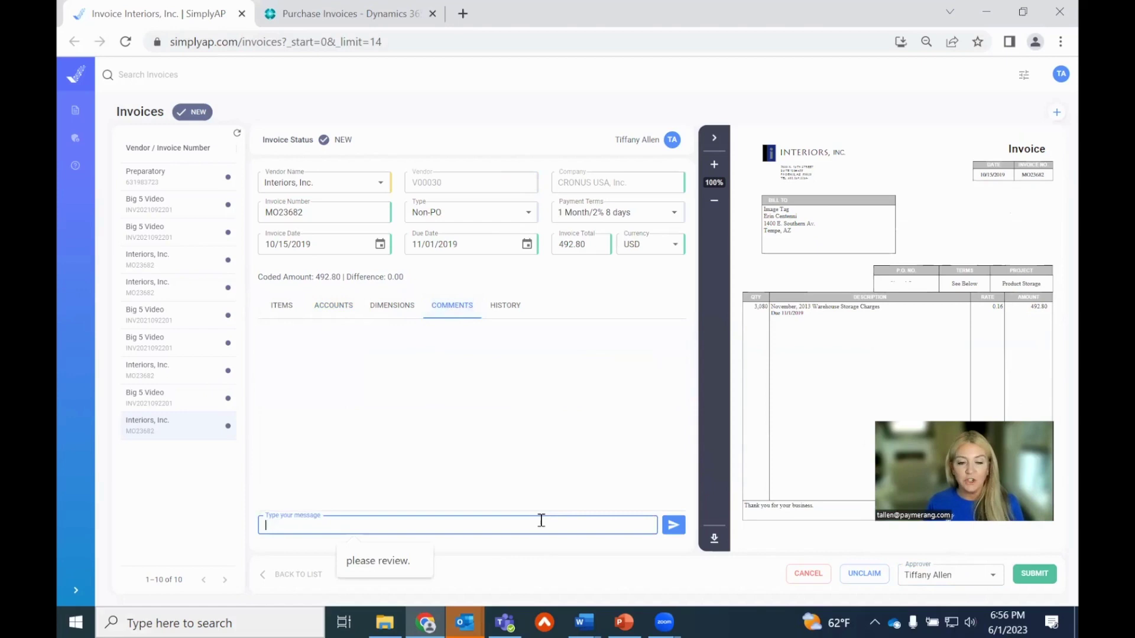
{"action": "type", "text": "p"}
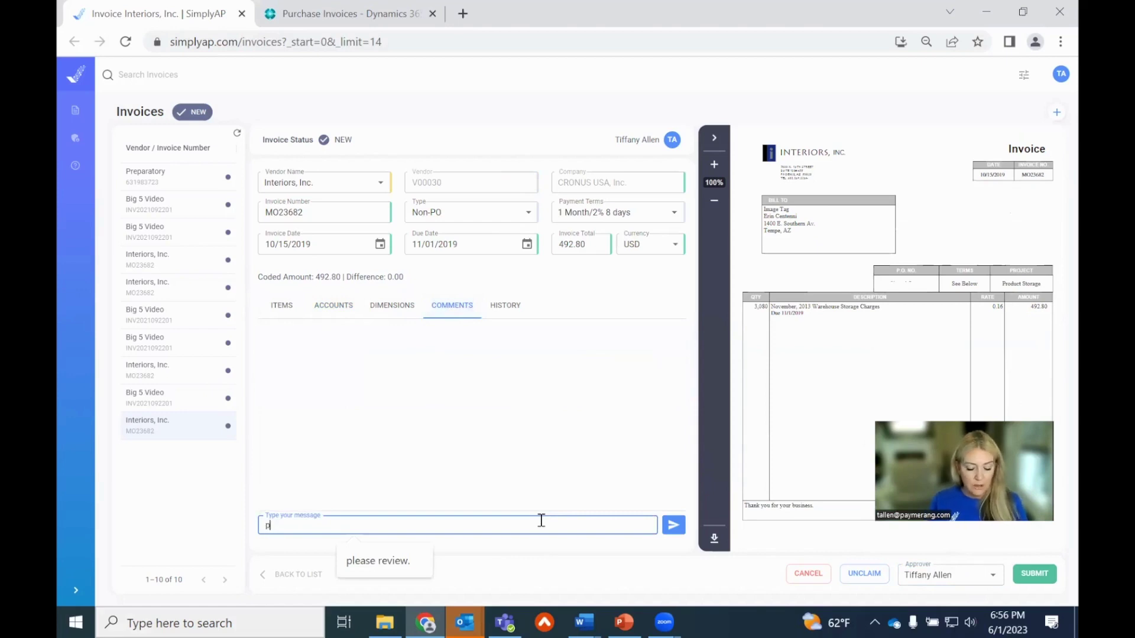
{"action": "type", "text": "lease review as i am a"}
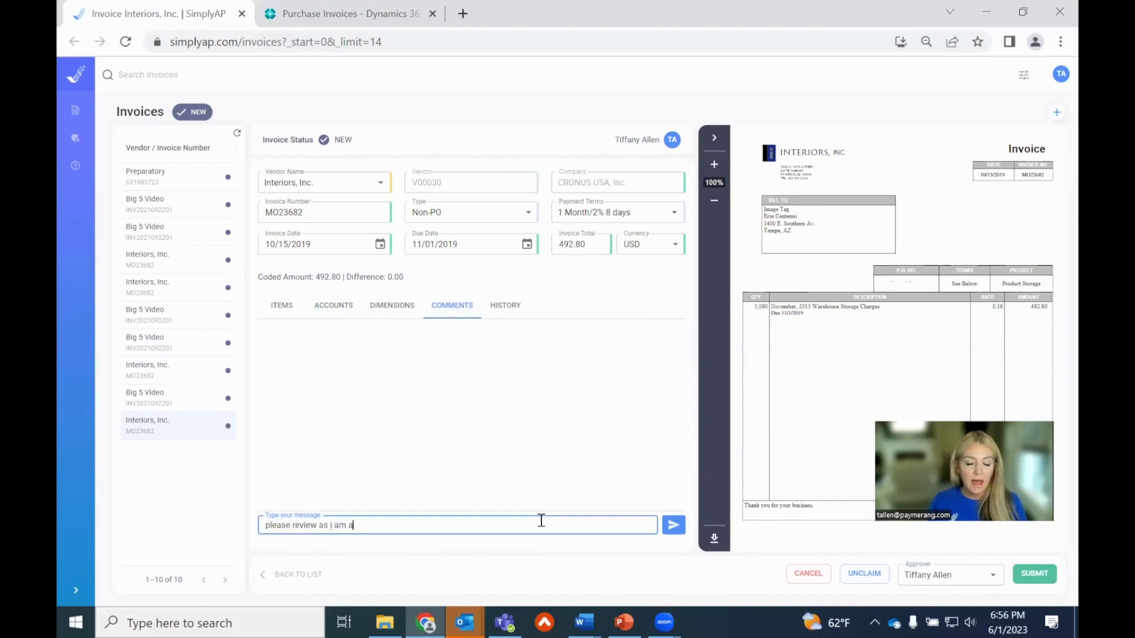
{"action": "type", "text": "t aspire"}
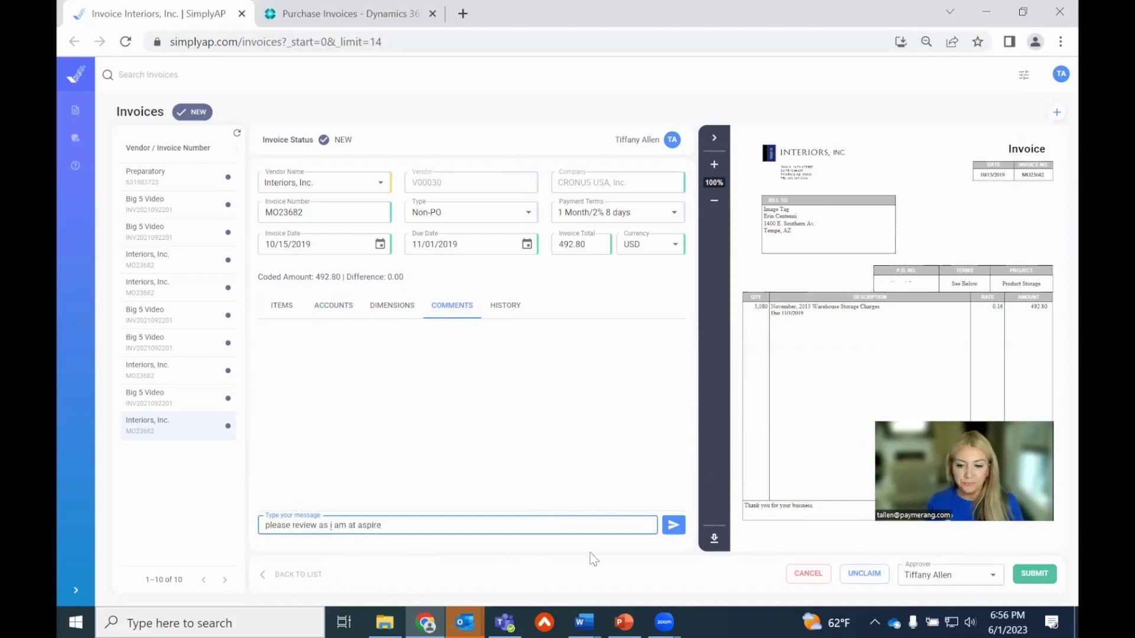
{"action": "left_click", "coordinate": [673, 524]}
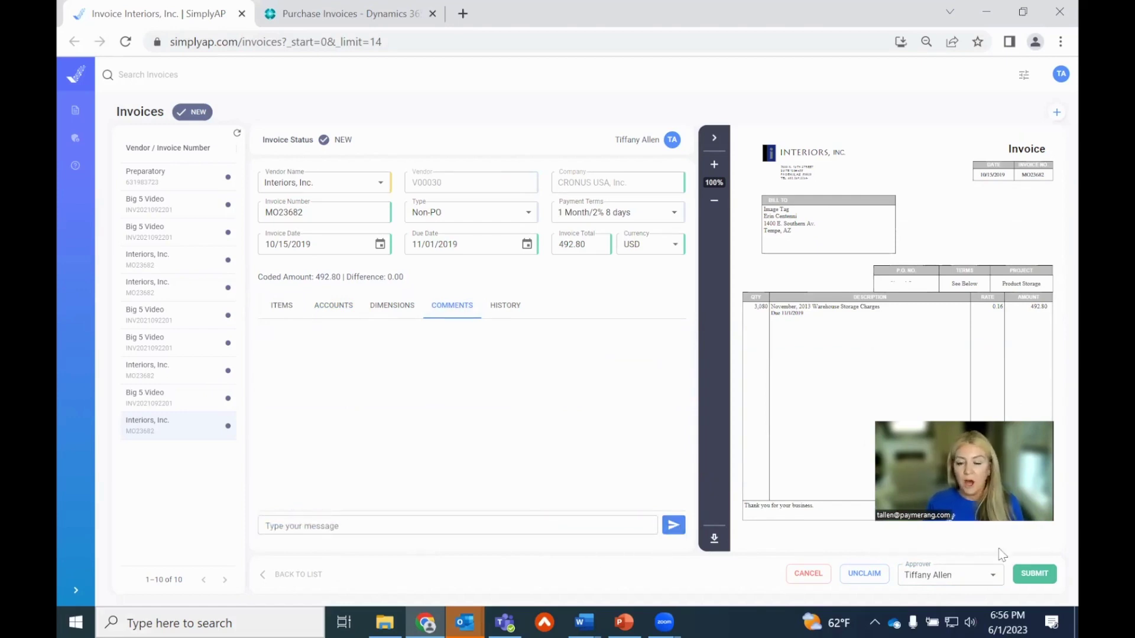
{"action": "left_click", "coordinate": [1025, 575]}
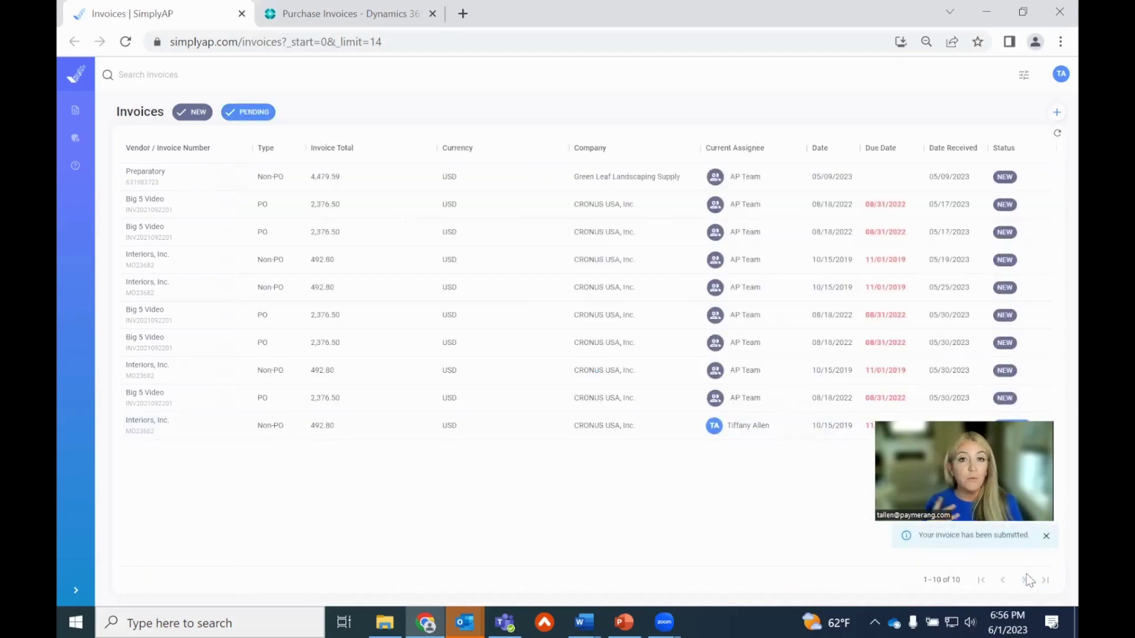
Step: List only PENDING invoices and review the Interiors, Inc. invoice's dimensions and comments
{"action": "left_click", "coordinate": [1034, 537]}
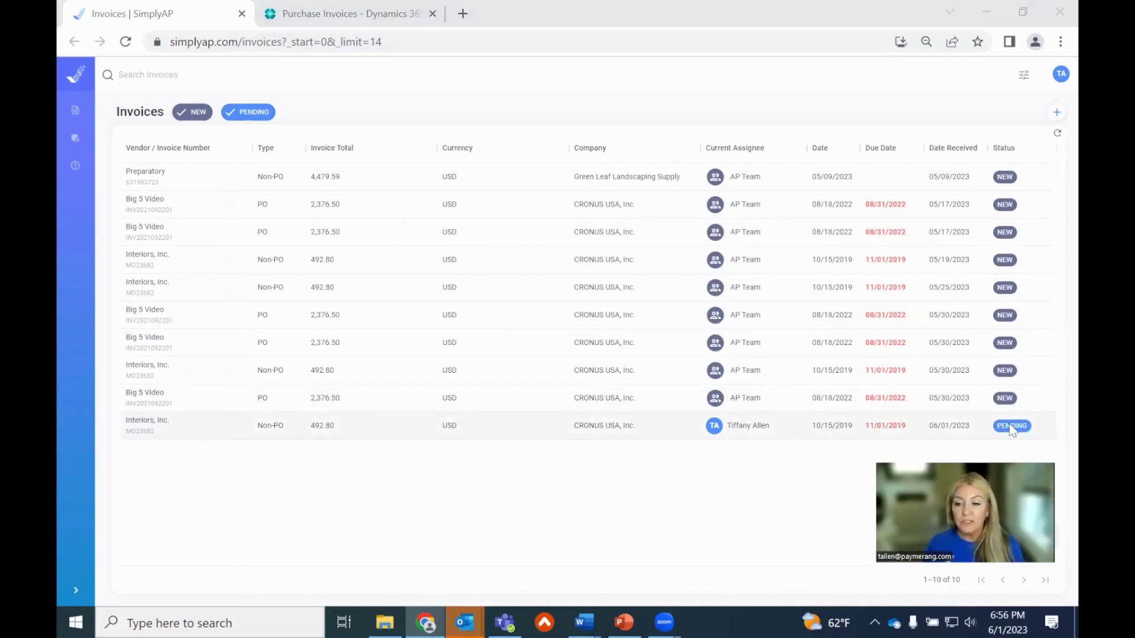
{"action": "left_click", "coordinate": [181, 116]}
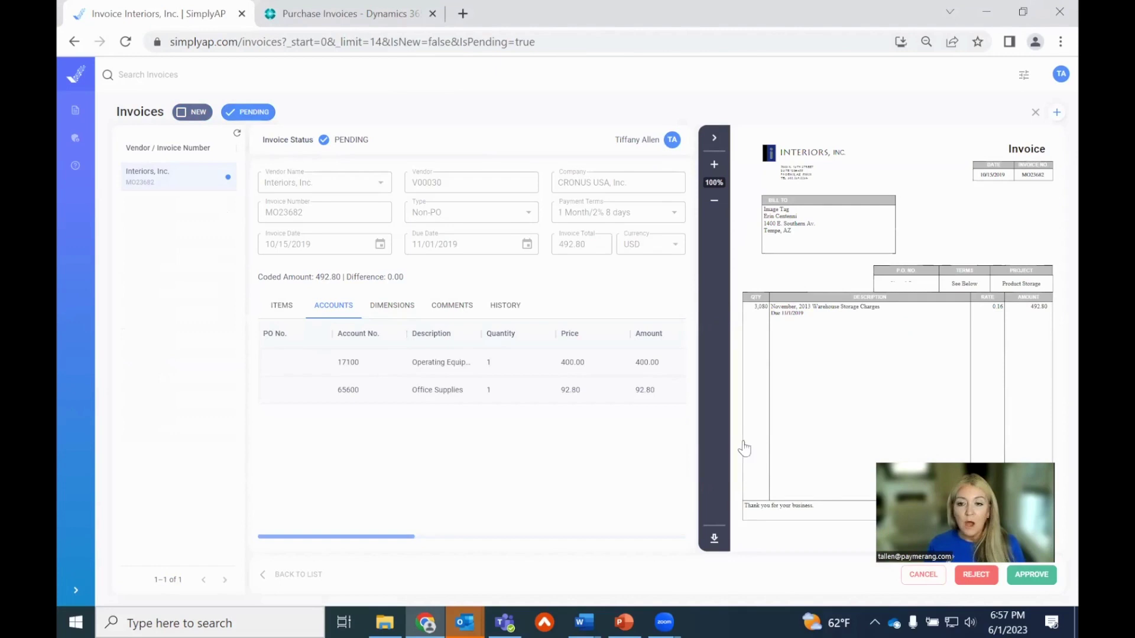
{"action": "left_click", "coordinate": [709, 357]}
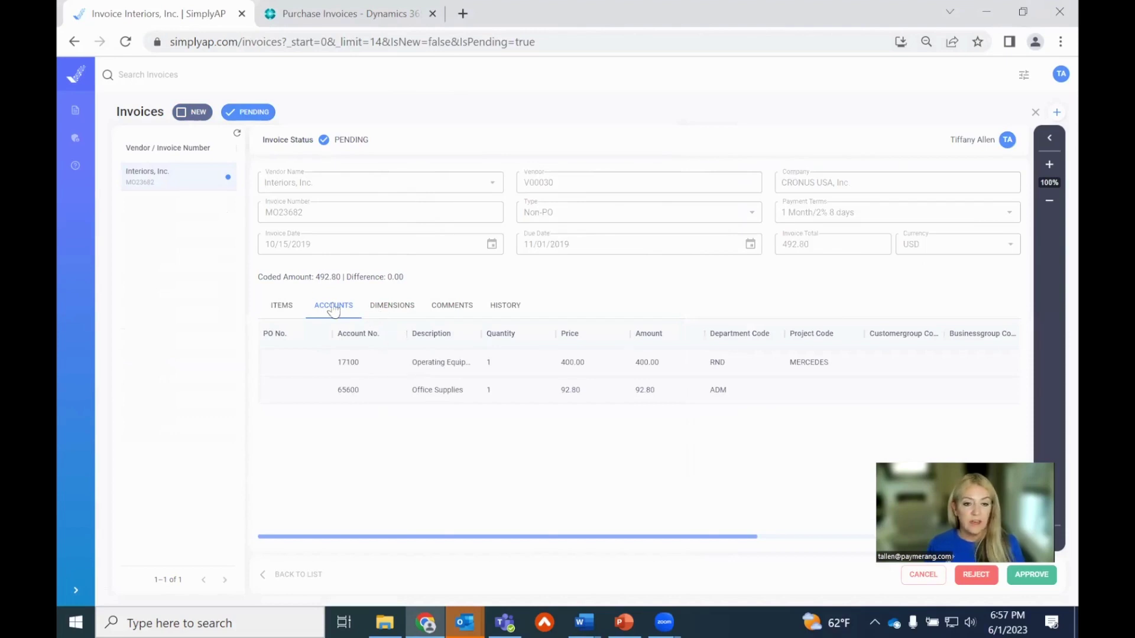
{"action": "left_click", "coordinate": [385, 306]}
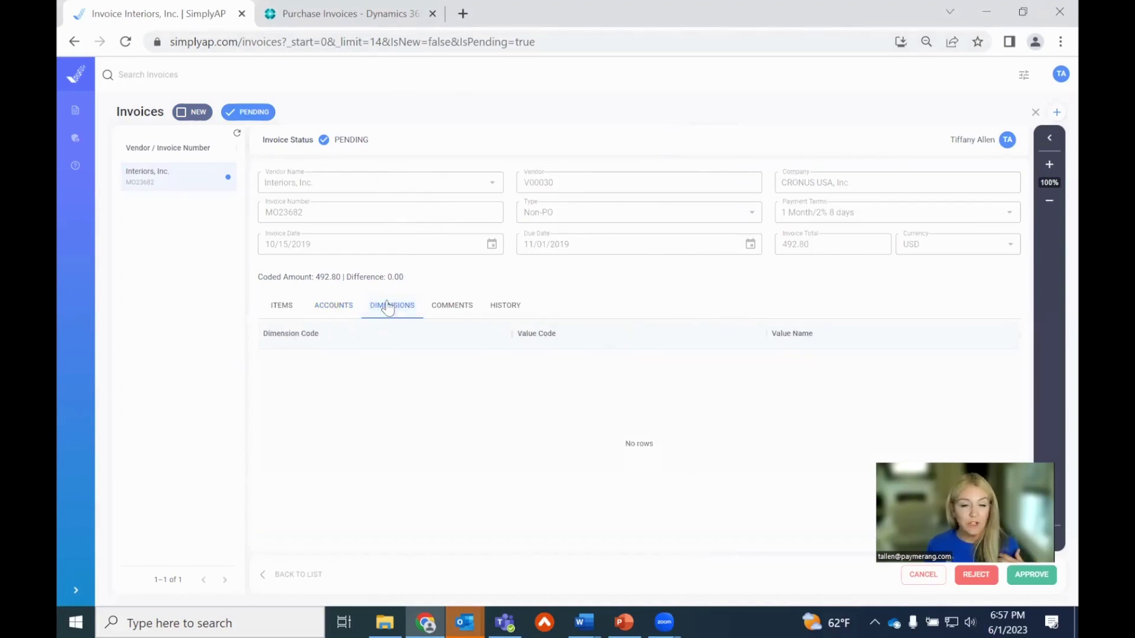
{"action": "left_click", "coordinate": [446, 307]}
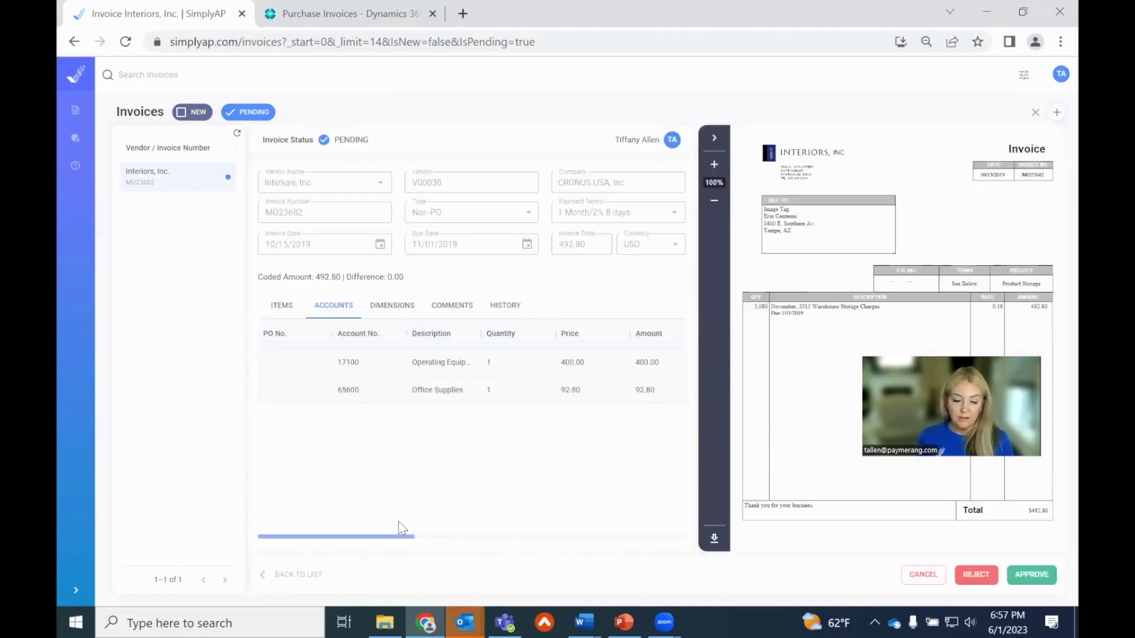
Step: Reply 'ok' on the pending Interiors, Inc. invoice, approve it, and clear the pending filter
{"action": "left_click", "coordinate": [441, 313]}
{"action": "left_click", "coordinate": [515, 525]}
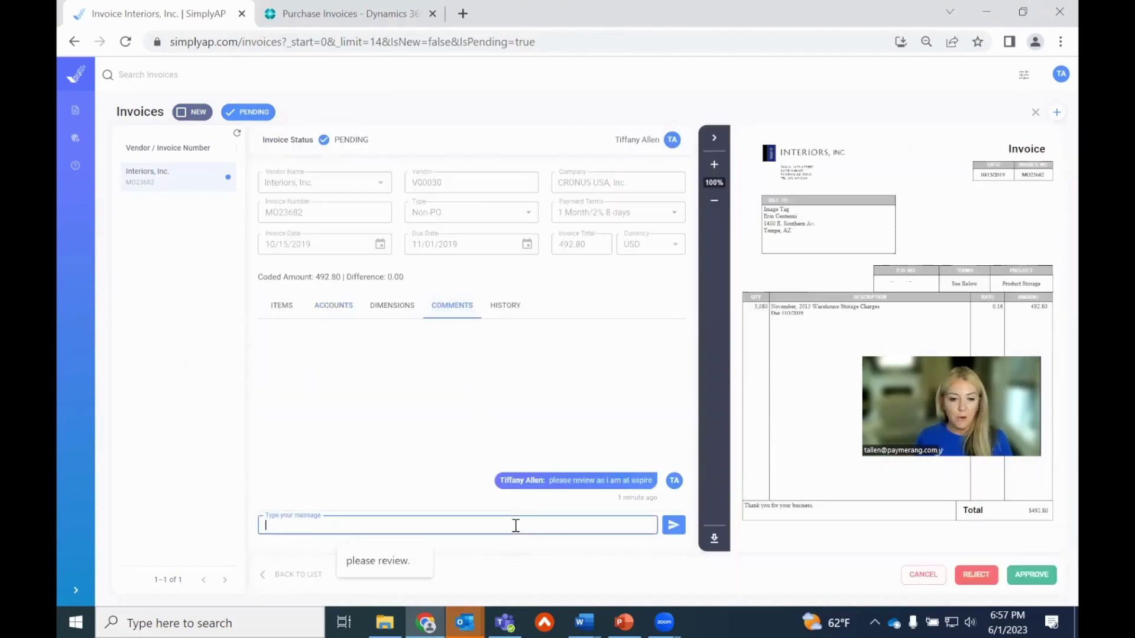
{"action": "type", "text": "oktopay"}
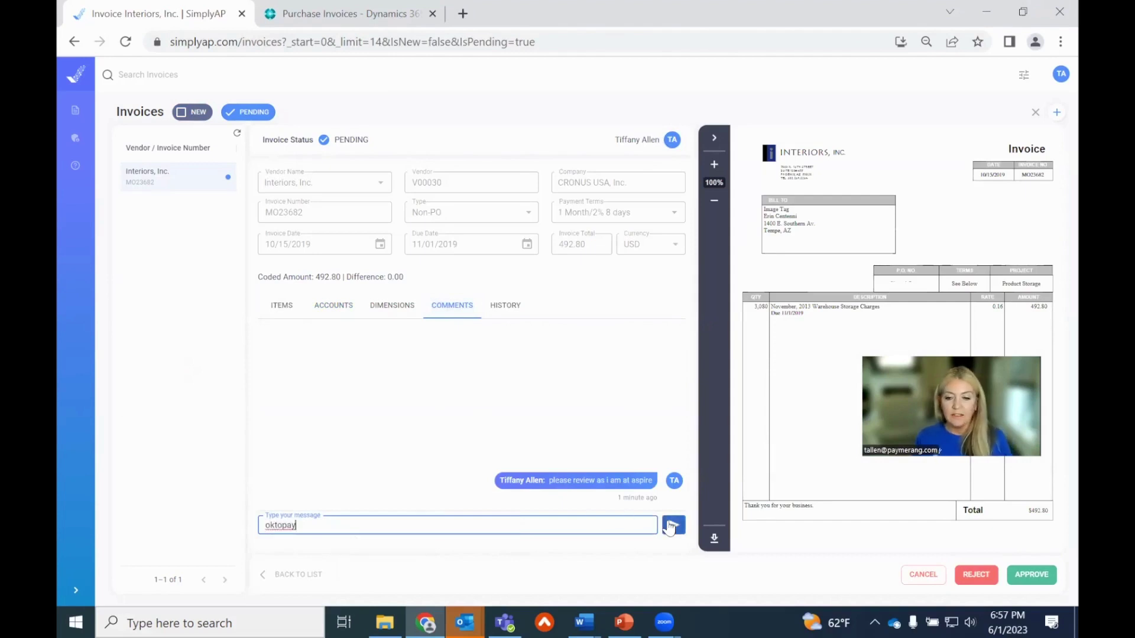
{"action": "left_click", "coordinate": [669, 524]}
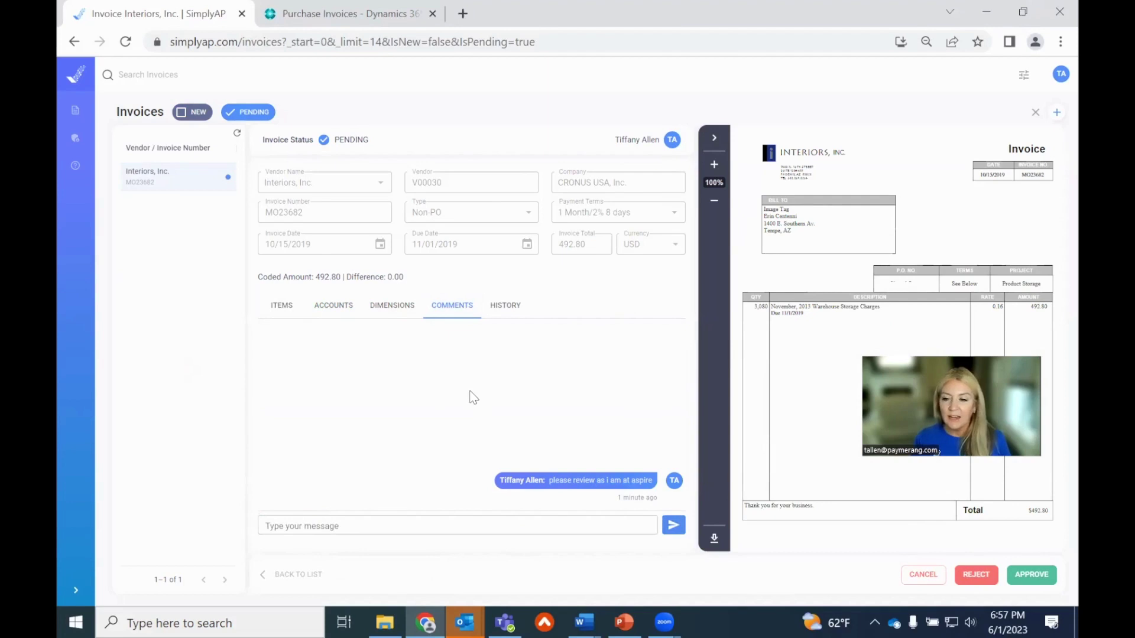
{"action": "left_click", "coordinate": [1035, 574]}
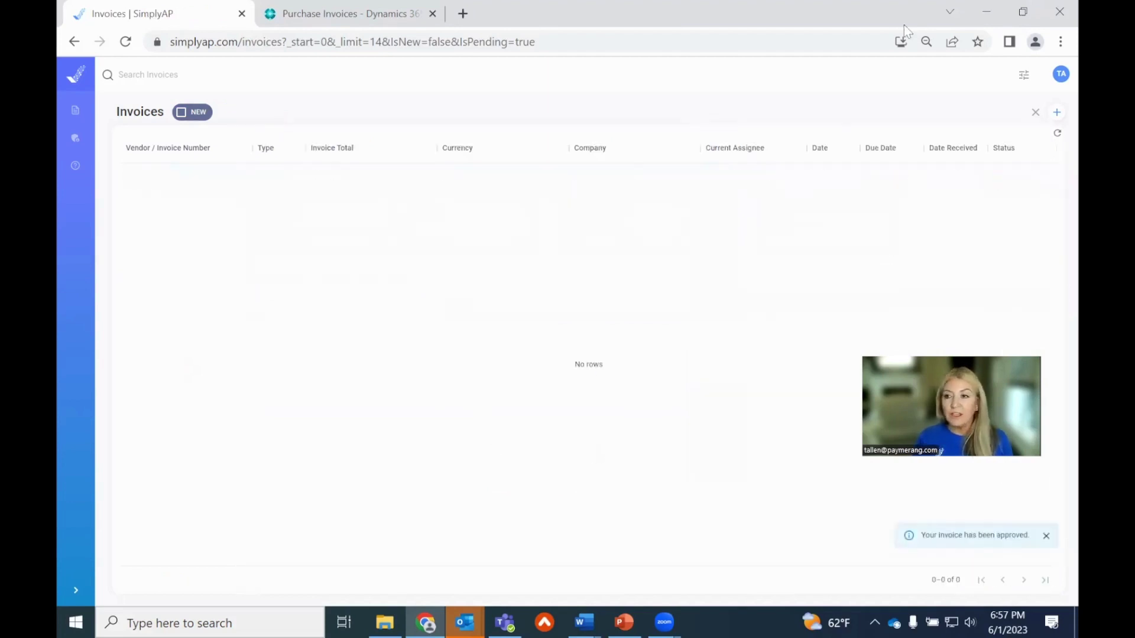
{"action": "left_click", "coordinate": [1032, 113]}
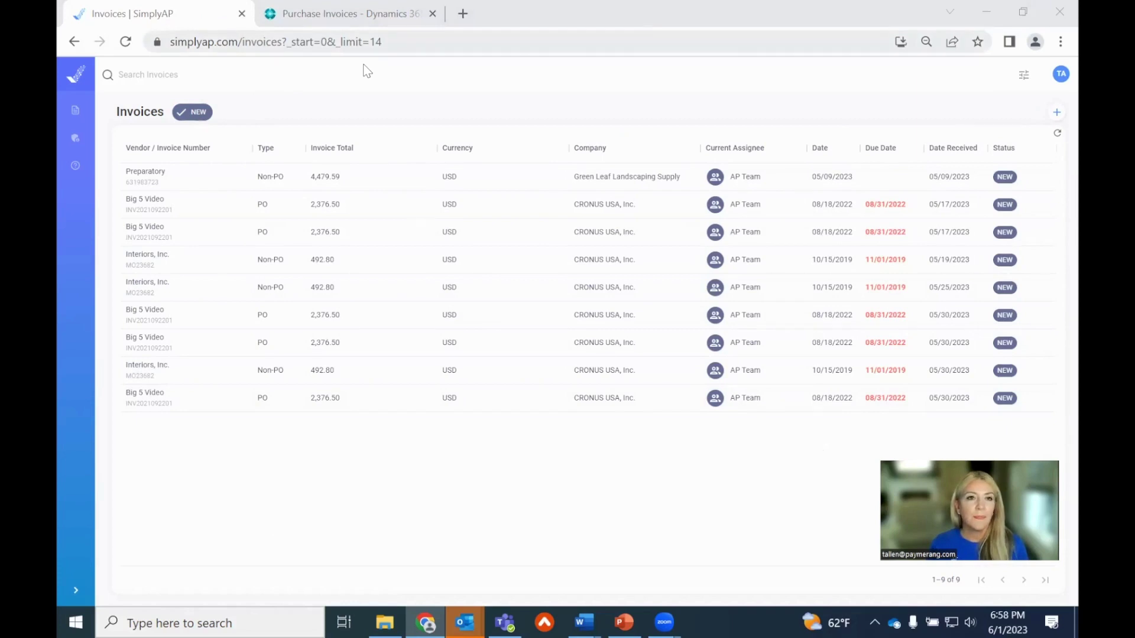
Step: Sort Business Central purchase invoices by No. descending and open invoice 1259 to view its 400.00 and 92.80 lines
{"action": "key", "text": "ctrl+Tab"}
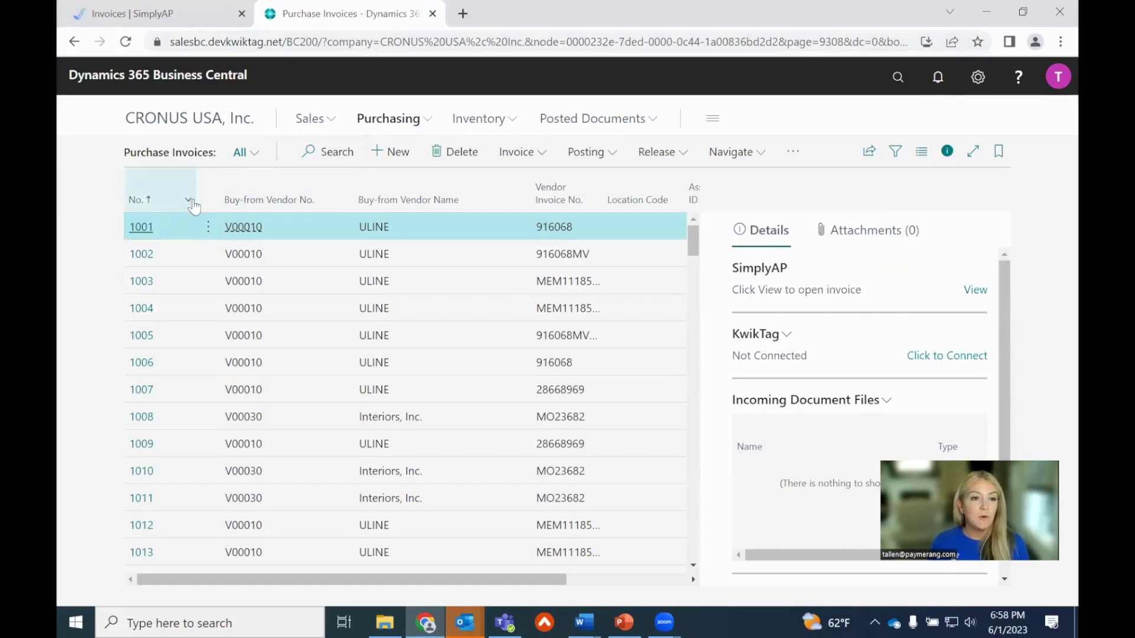
{"action": "left_click", "coordinate": [168, 204]}
{"action": "left_click", "coordinate": [140, 261]}
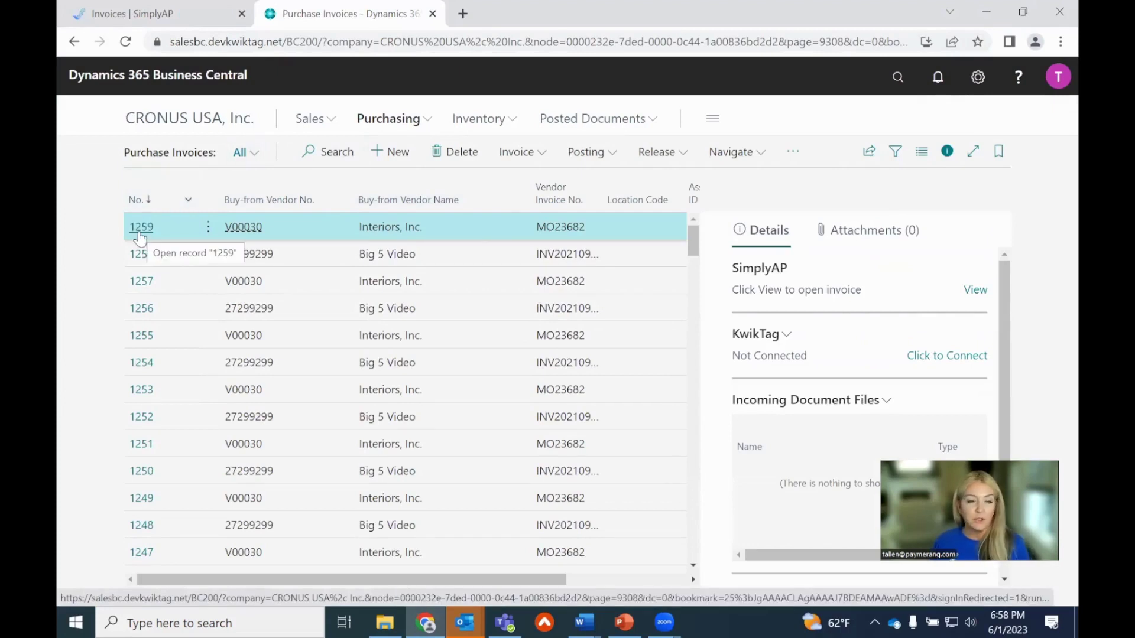
{"action": "left_click", "coordinate": [140, 234]}
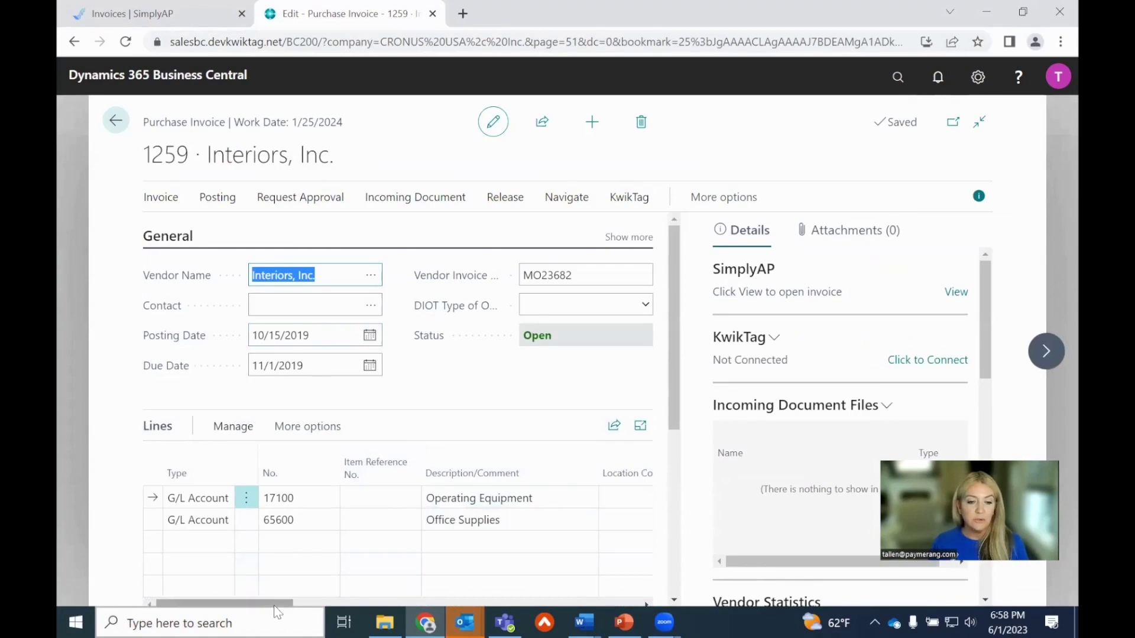
{"action": "left_click_drag", "start_coordinate": [274, 605], "coordinate": [403, 599]}
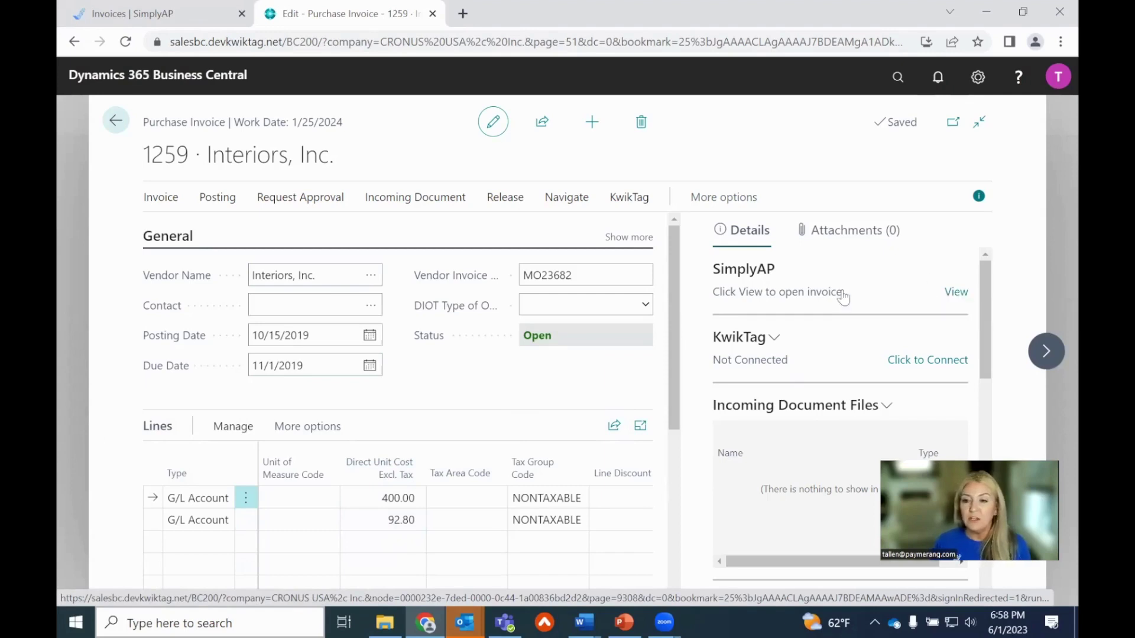
Step: Open invoice MO23682 in SimplyAP and view its history through the SENT TO ERP entry
{"action": "left_click", "coordinate": [953, 292]}
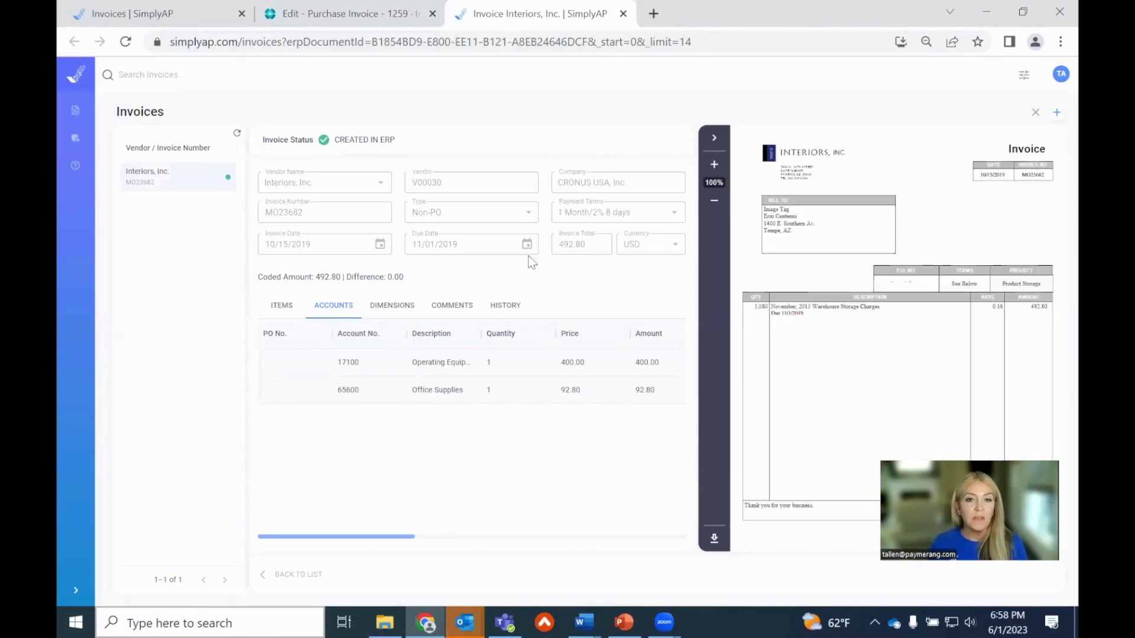
{"action": "left_click_drag", "start_coordinate": [395, 140], "coordinate": [324, 142]}
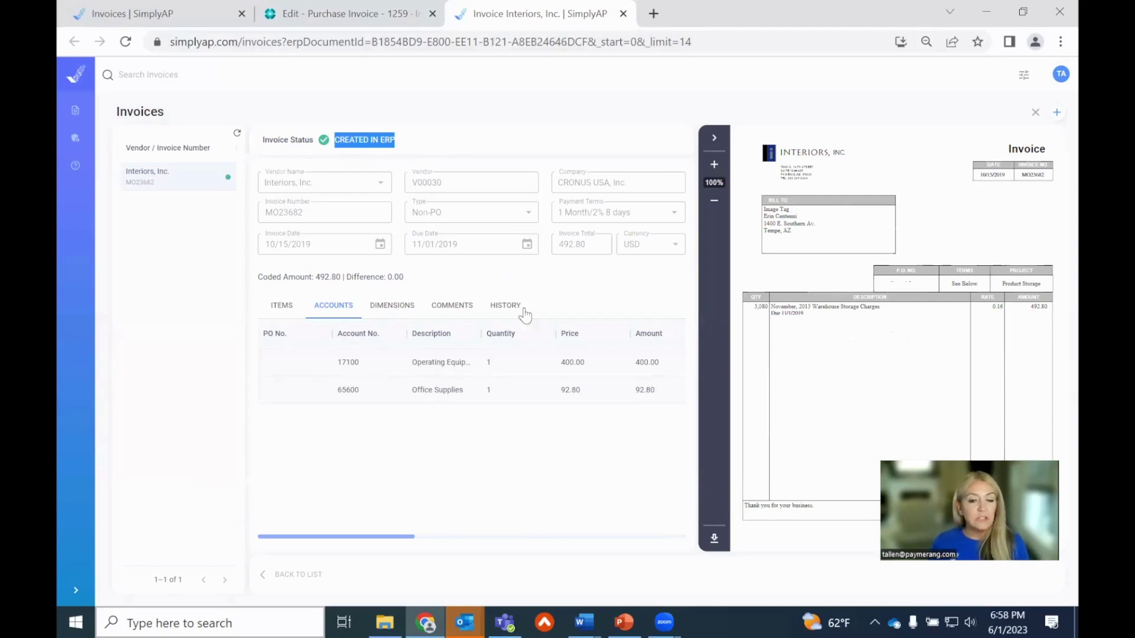
{"action": "left_click", "coordinate": [540, 278]}
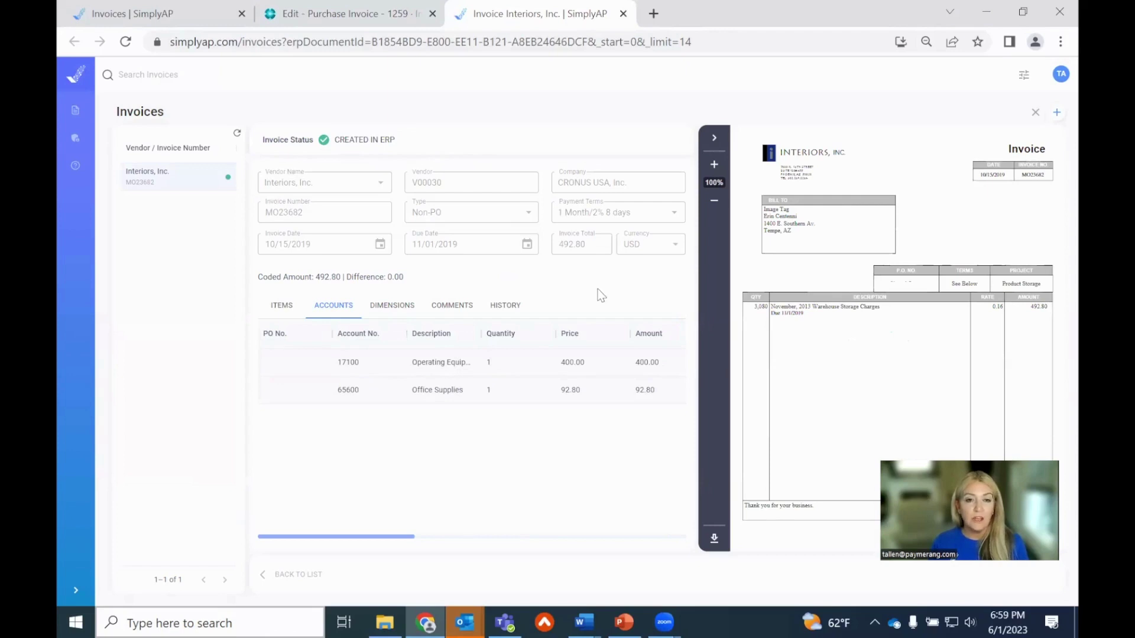
{"action": "left_click", "coordinate": [716, 308]}
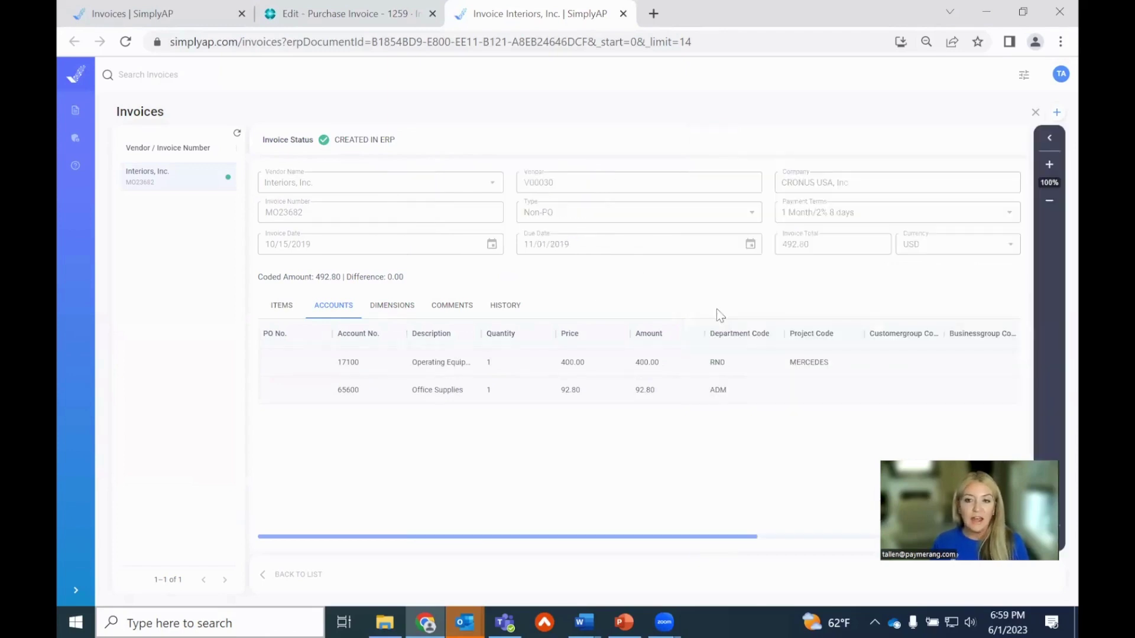
{"action": "left_click", "coordinate": [505, 306]}
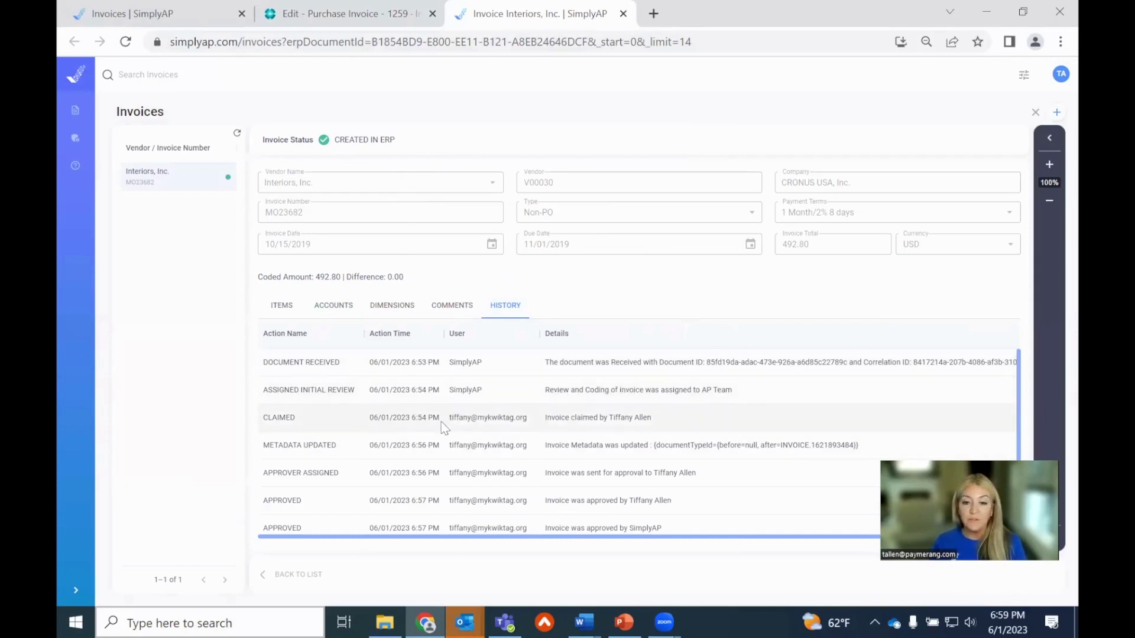
{"action": "scroll", "coordinate": [441, 421], "scroll_direction": "down", "scroll_amount": 1}
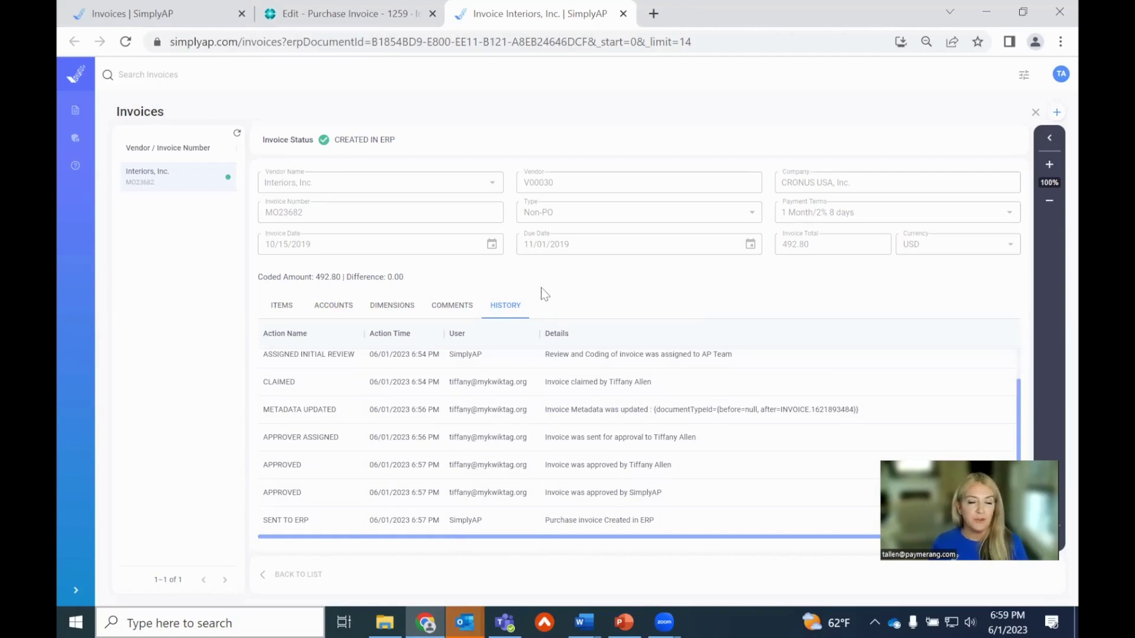
Step: Leave unposted invoice 1259 and return to the Business Central purchase invoice list
{"action": "left_click", "coordinate": [376, 23]}
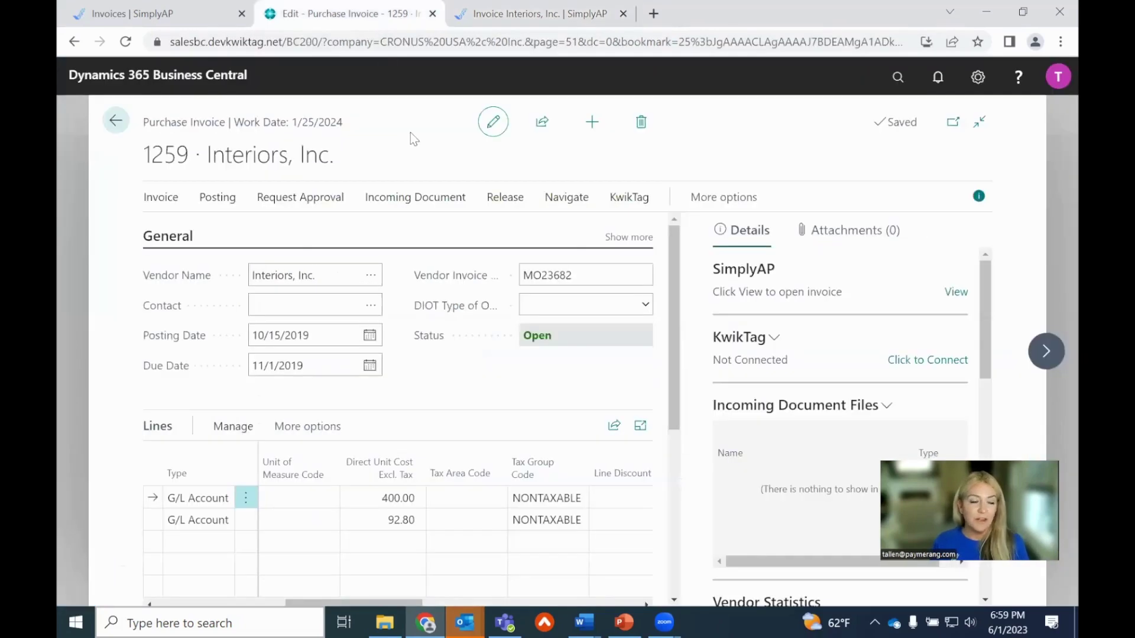
{"action": "left_click", "coordinate": [116, 120]}
{"action": "left_click", "coordinate": [641, 387]}
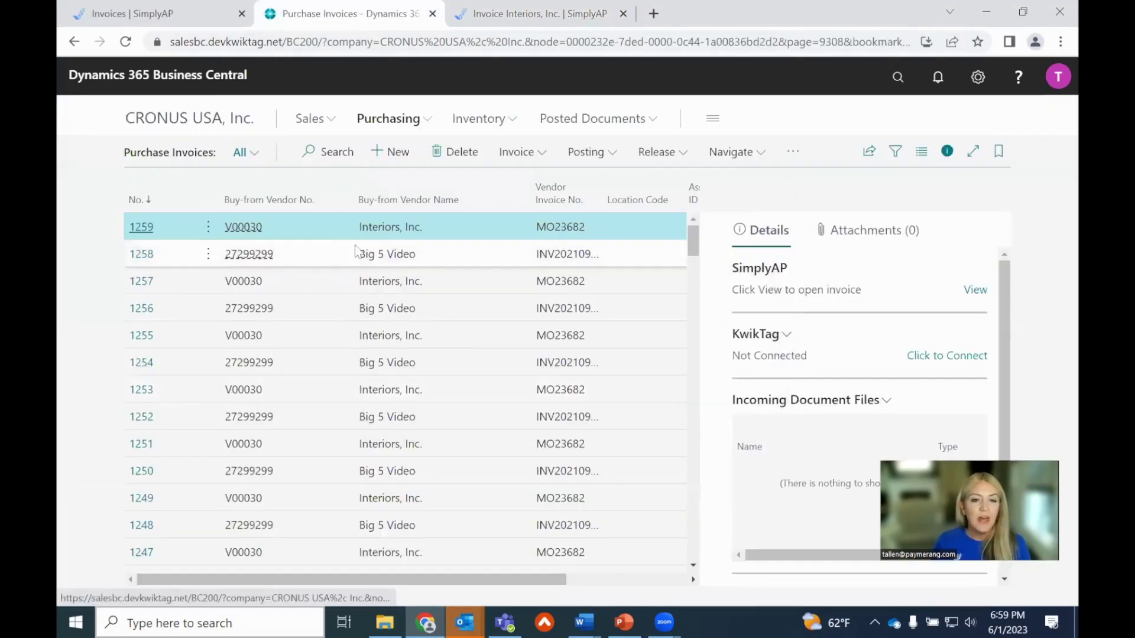
Step: Open Big 5 Video invoice 1258, review its receipt lines, and view its SimplyAP record
{"action": "left_click", "coordinate": [135, 255]}
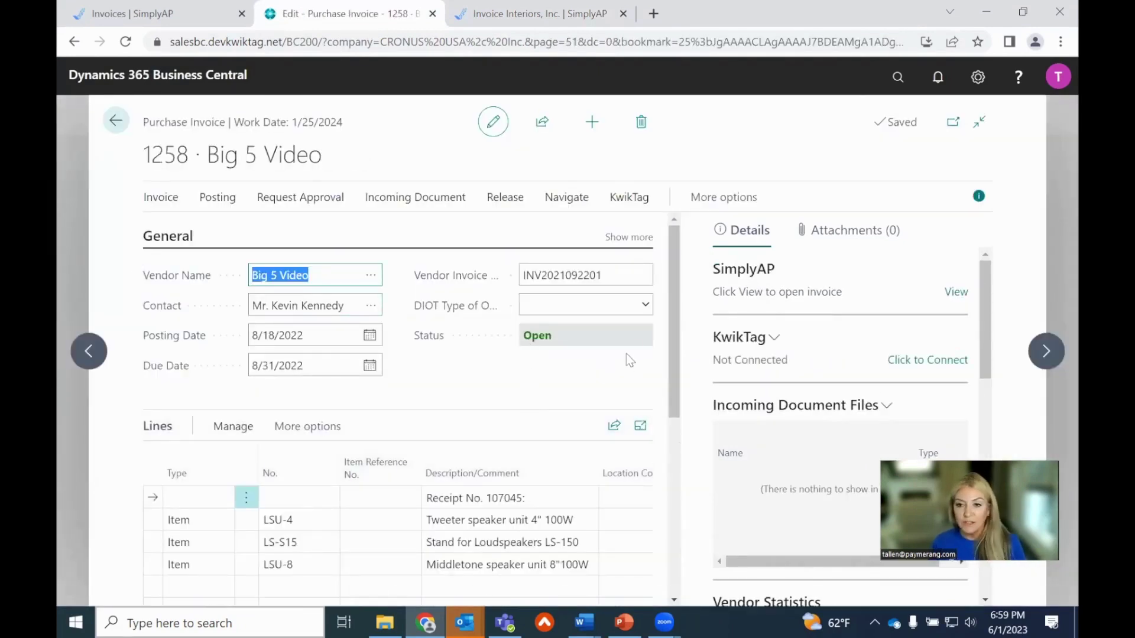
{"action": "left_click", "coordinate": [671, 283]}
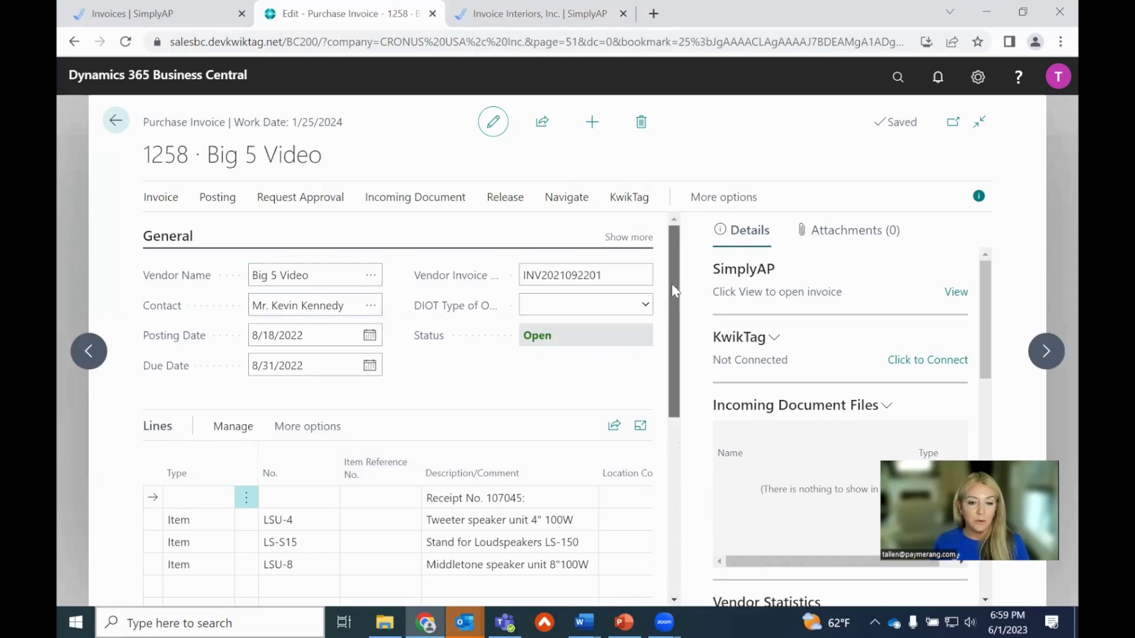
{"action": "left_click_drag", "start_coordinate": [671, 283], "coordinate": [679, 309]}
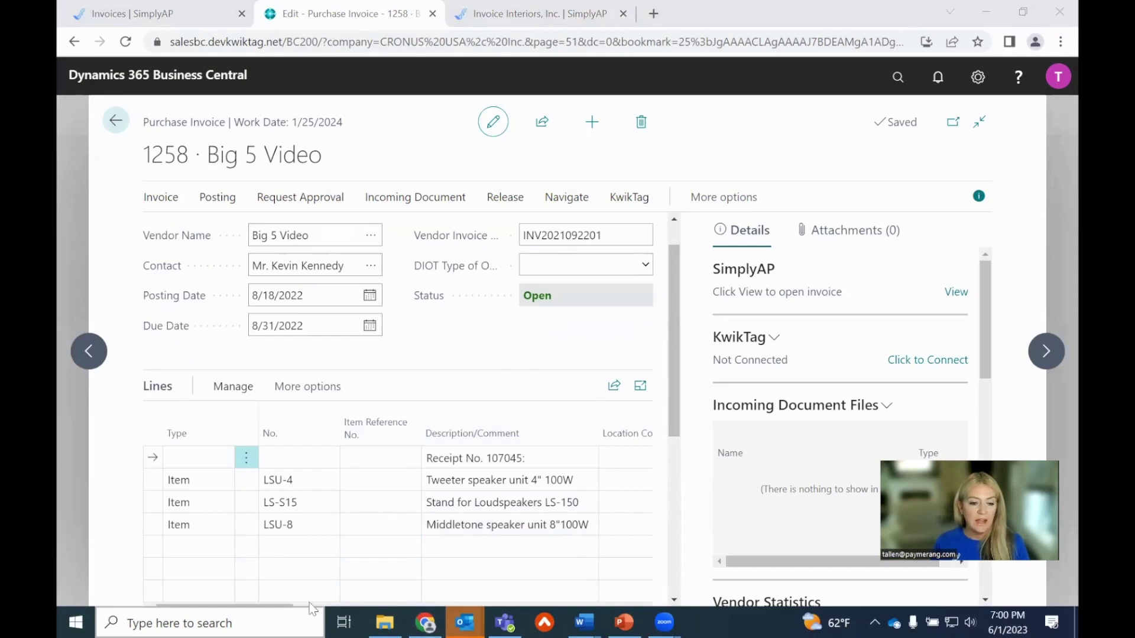
{"action": "left_click", "coordinate": [683, 354]}
{"action": "scroll", "coordinate": [683, 355], "scroll_direction": "down", "scroll_amount": 2}
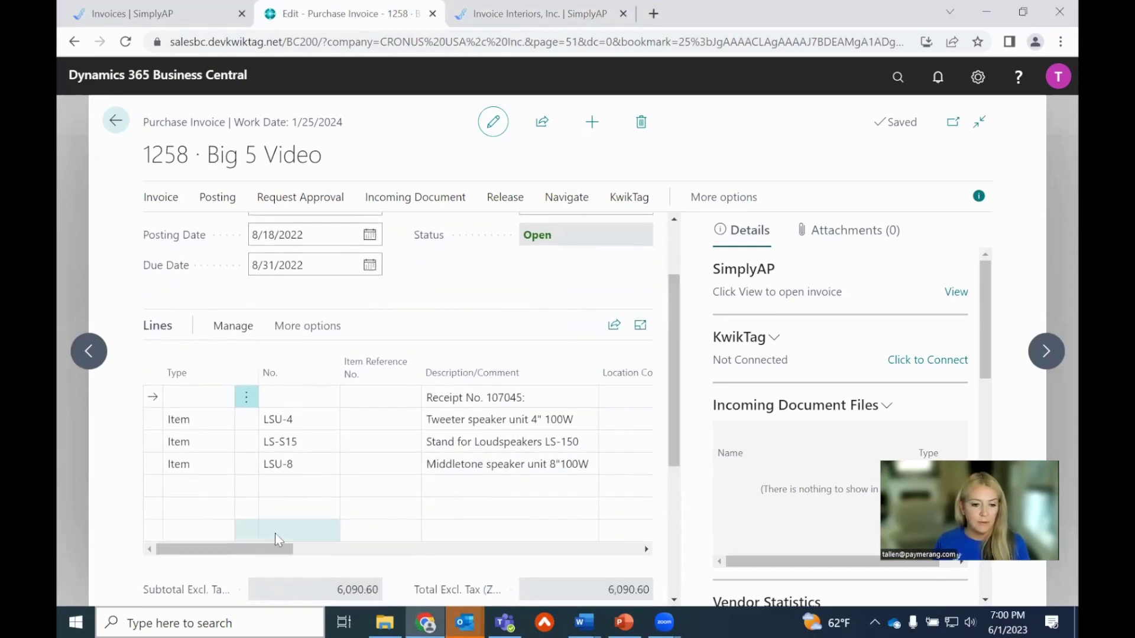
{"action": "left_click_drag", "start_coordinate": [279, 554], "coordinate": [310, 552]}
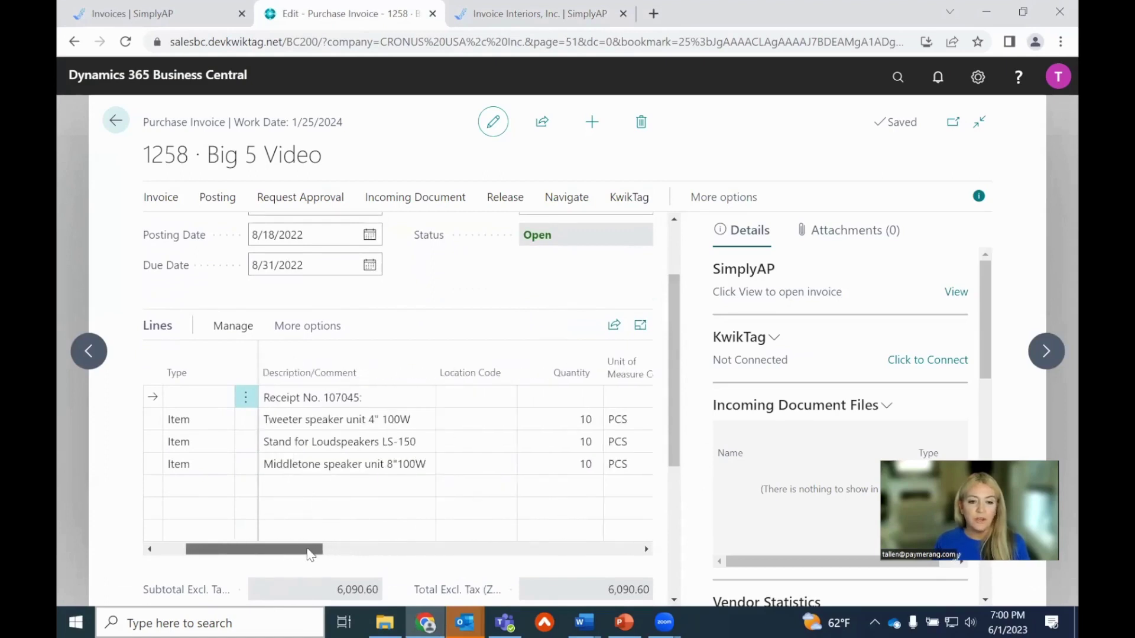
{"action": "left_click", "coordinate": [952, 296]}
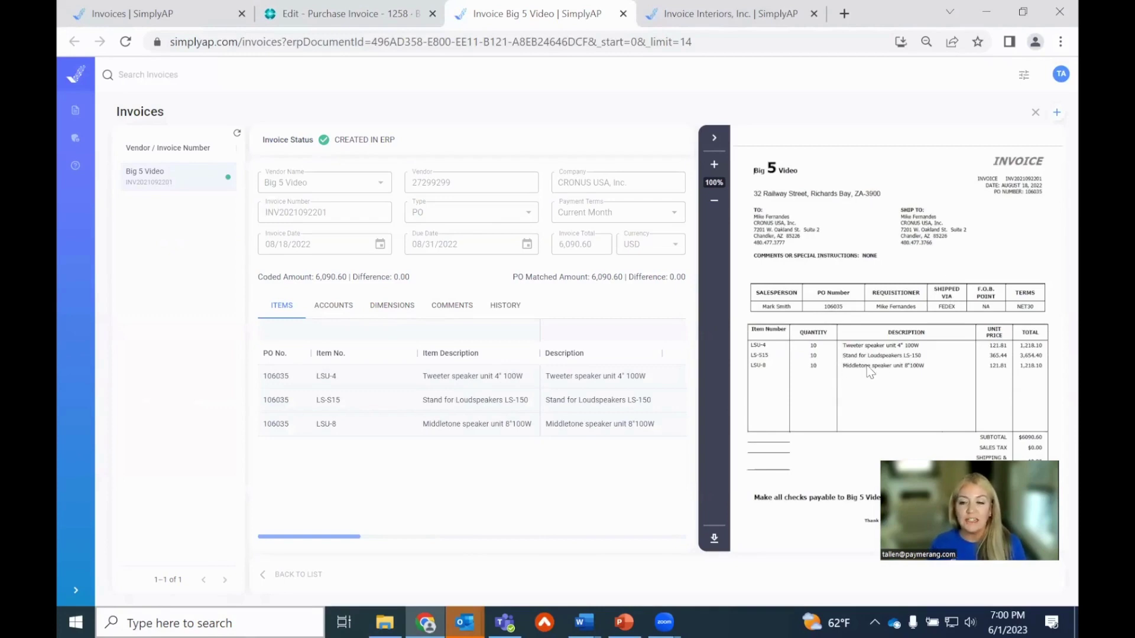
Step: Hide the invoice image so the Items grid compares invoice, PO and receipt 107045 columns
{"action": "left_click", "coordinate": [713, 138]}
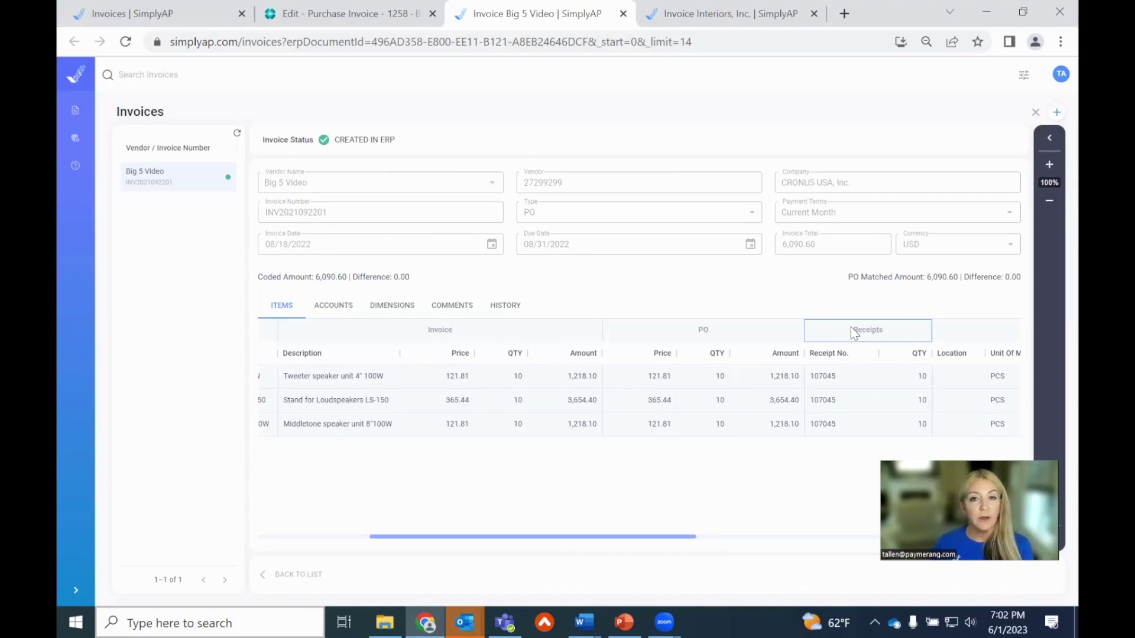
Step: Show HISTORY beside the invoice image, highlighting the Document Received, Approved and Sent to ERP rows
{"action": "left_click", "coordinate": [511, 307]}
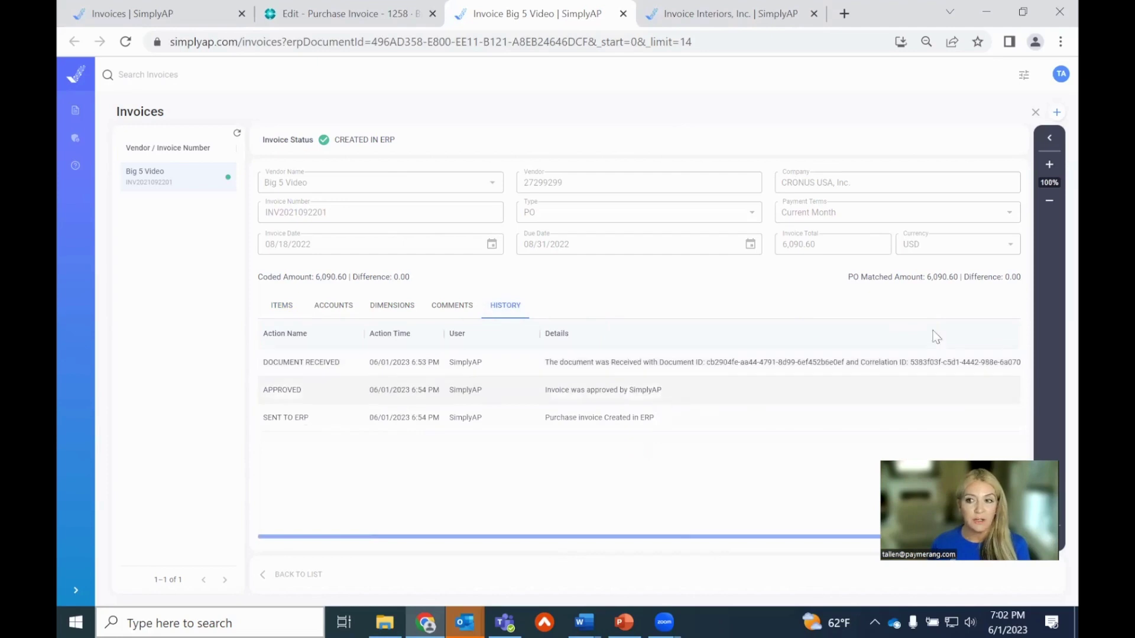
{"action": "left_click", "coordinate": [1057, 311]}
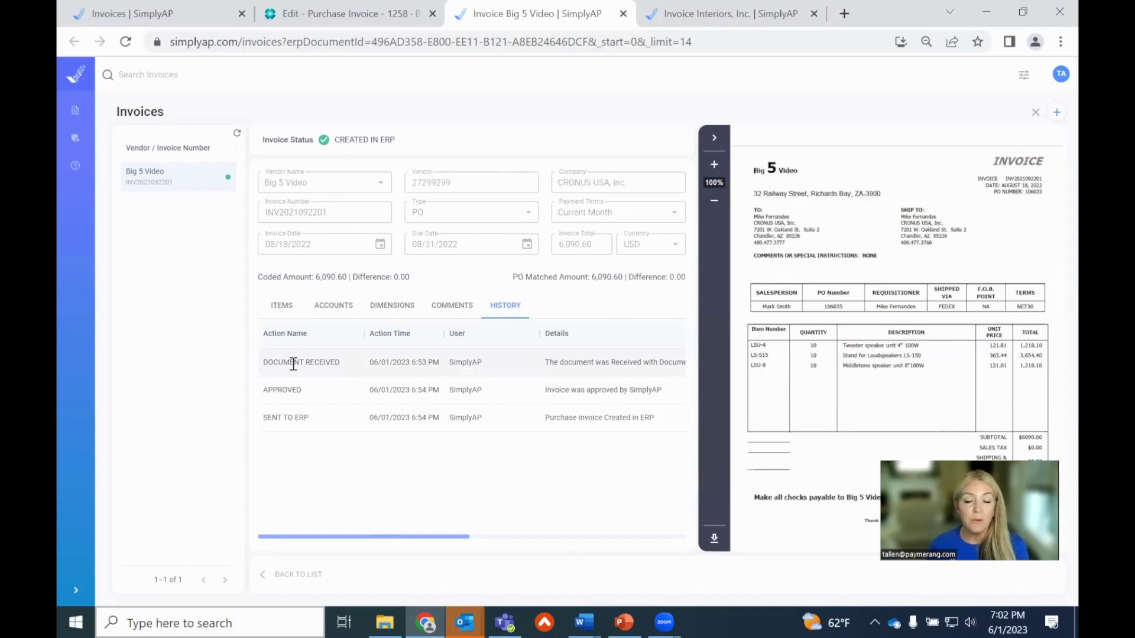
{"action": "left_click_drag", "start_coordinate": [262, 362], "coordinate": [353, 372]}
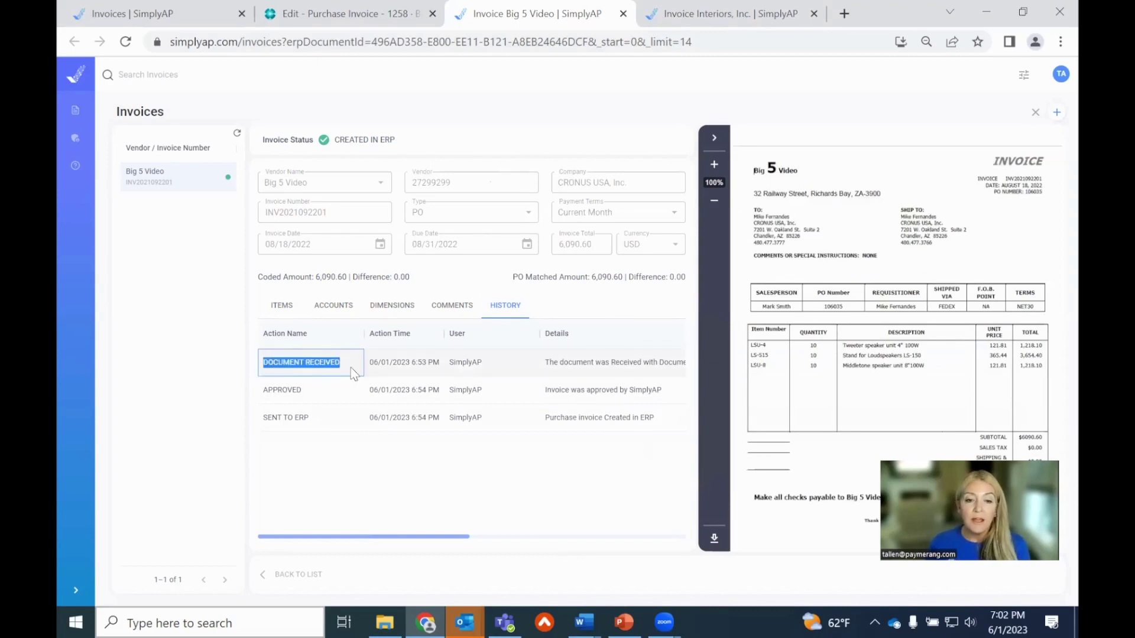
{"action": "left_click_drag", "start_coordinate": [264, 390], "coordinate": [323, 395]}
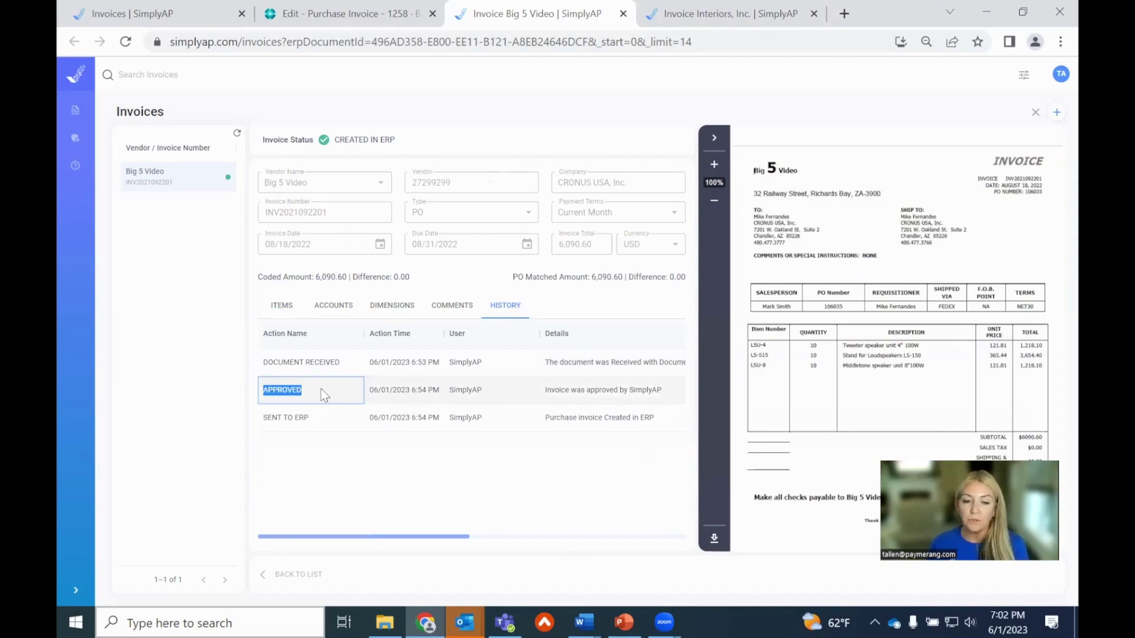
{"action": "left_click_drag", "start_coordinate": [265, 420], "coordinate": [319, 426]}
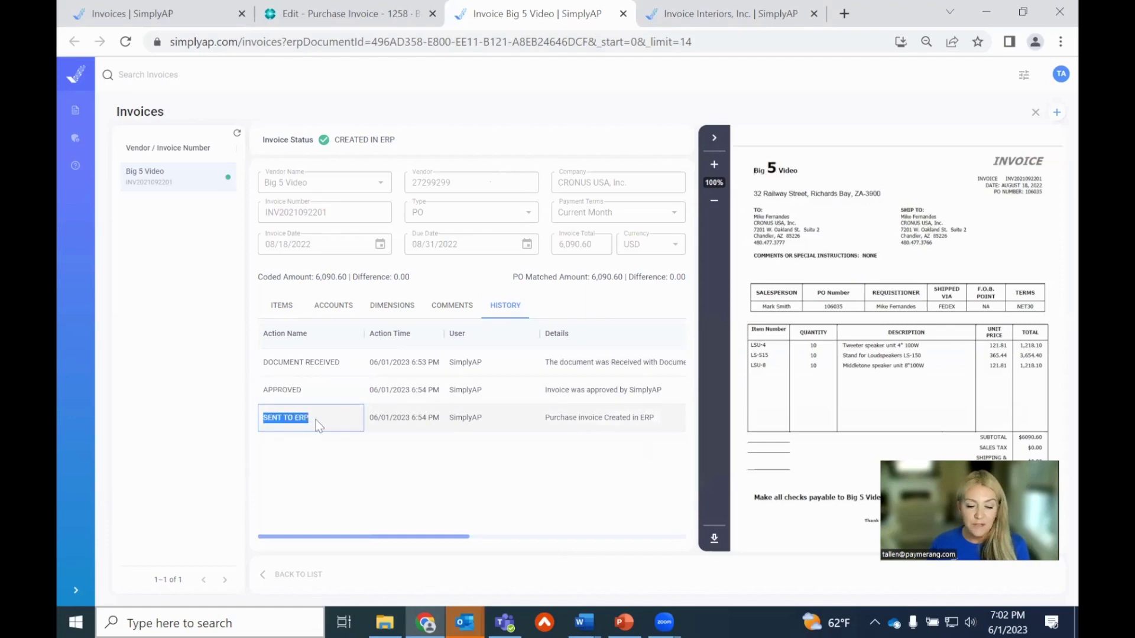